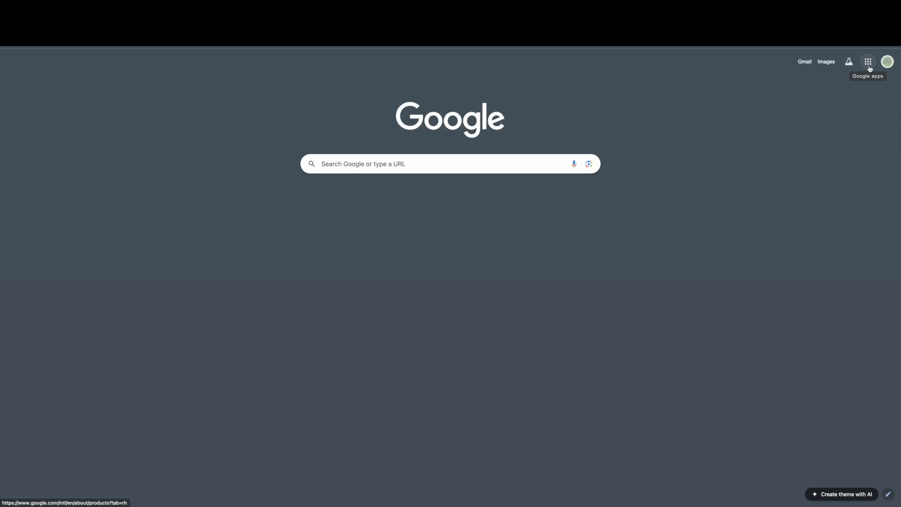
# Go to Google Drive and create a new blank Google Sheets spreadsheet.
pyautogui.click(869, 65)
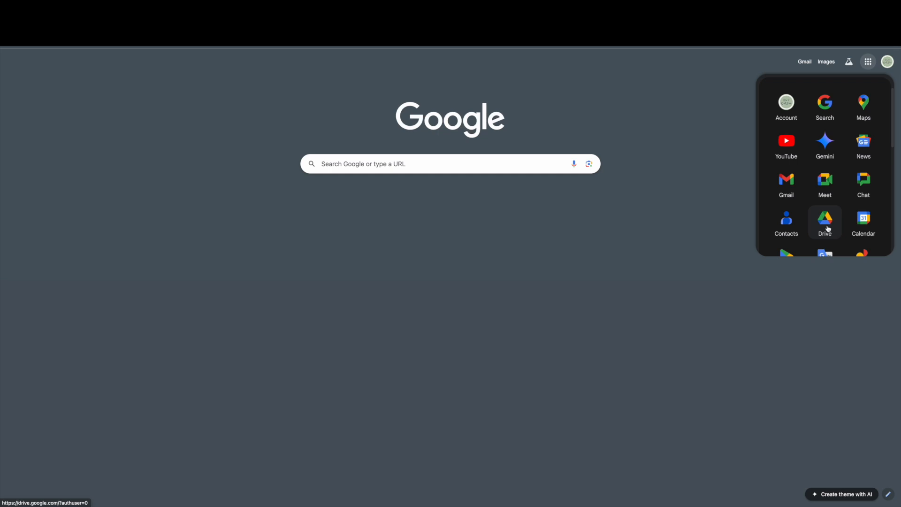
pyautogui.click(825, 220)
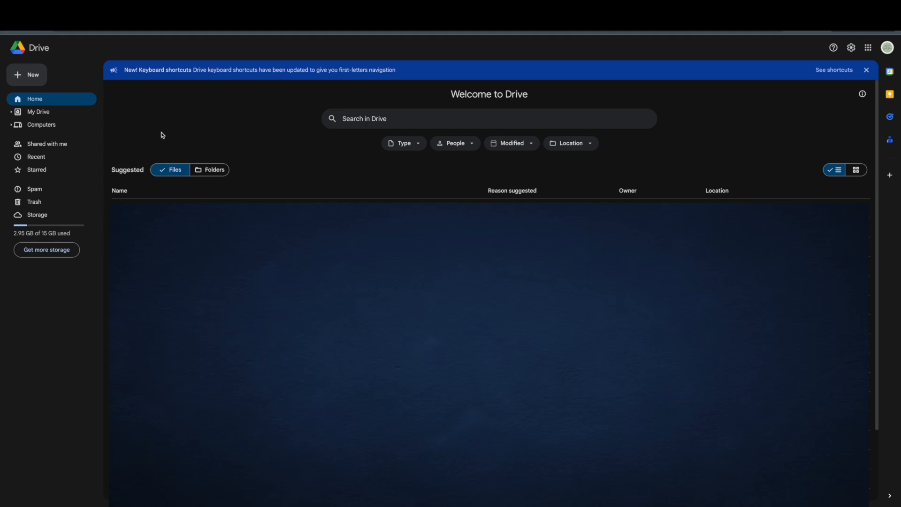
pyautogui.click(29, 82)
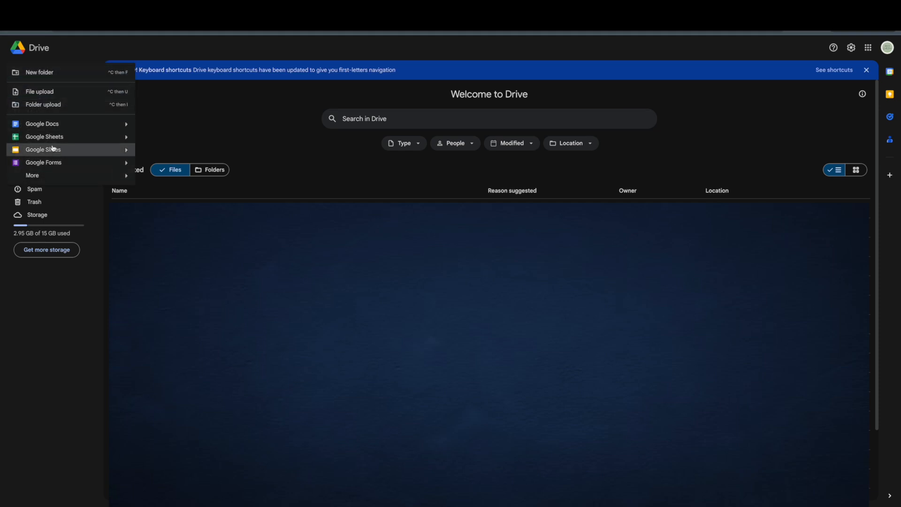
pyautogui.click(75, 141)
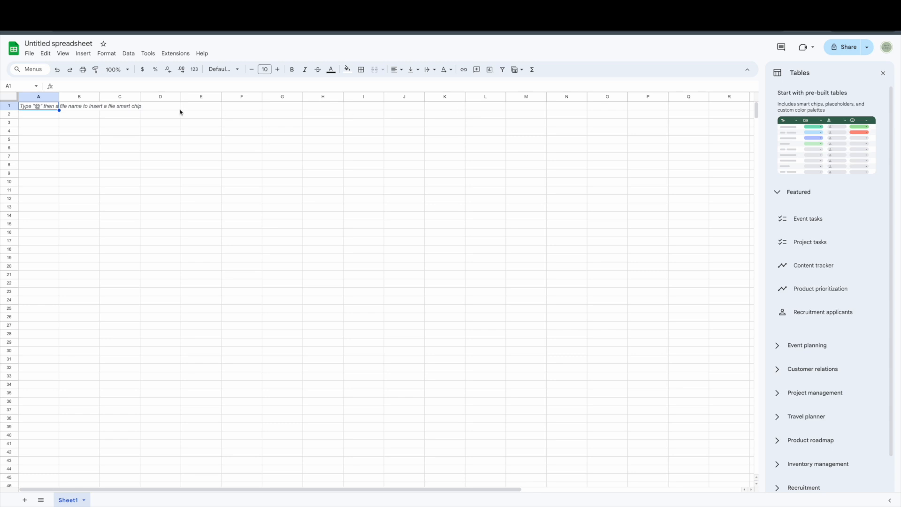
# Rename the untitled spreadsheet as Springtime Shoptacular.
pyautogui.click(9, 107)
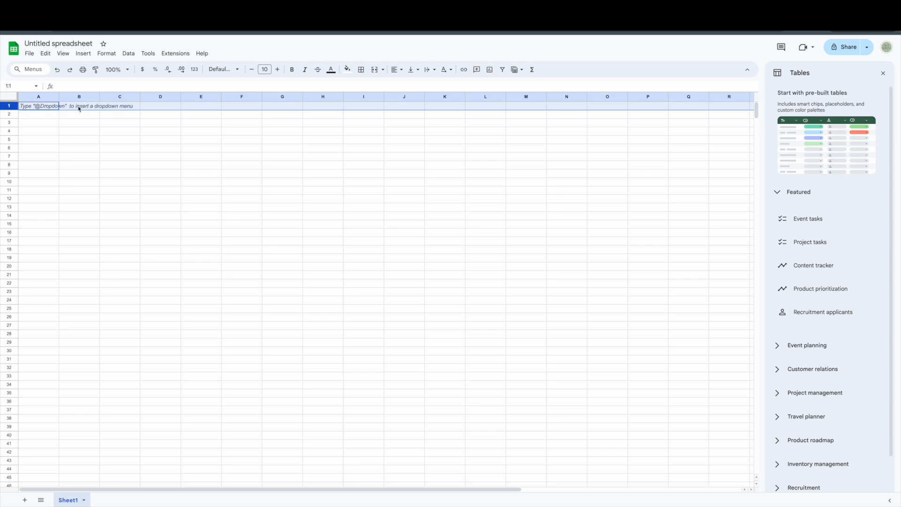
pyautogui.click(88, 44)
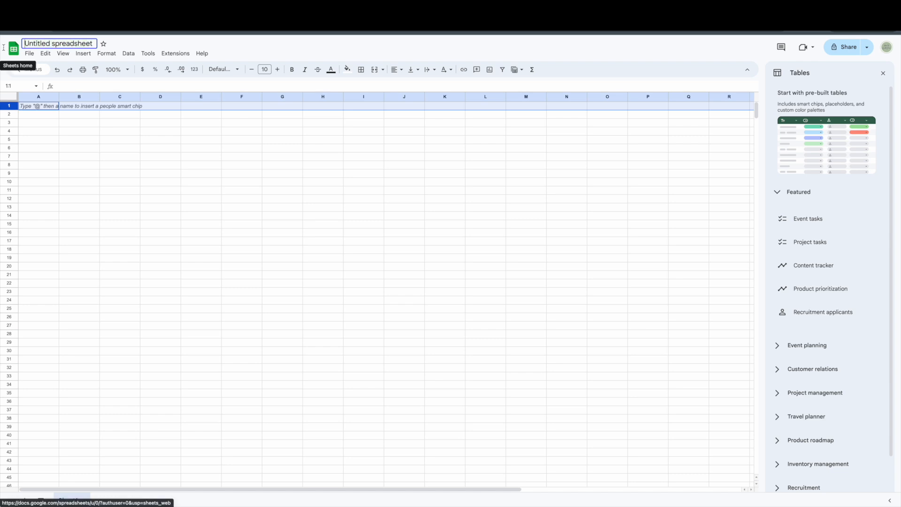
pyautogui.doubleClick(87, 43)
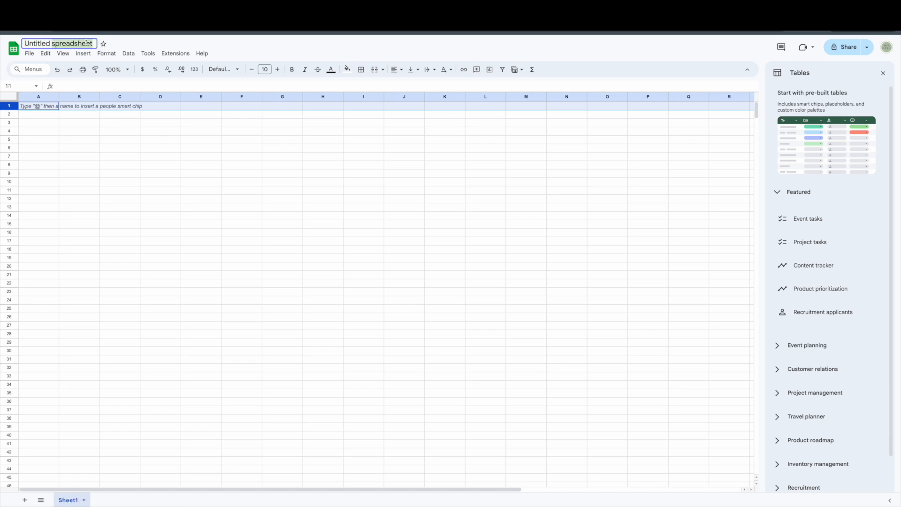
pyautogui.tripleClick(86, 43)
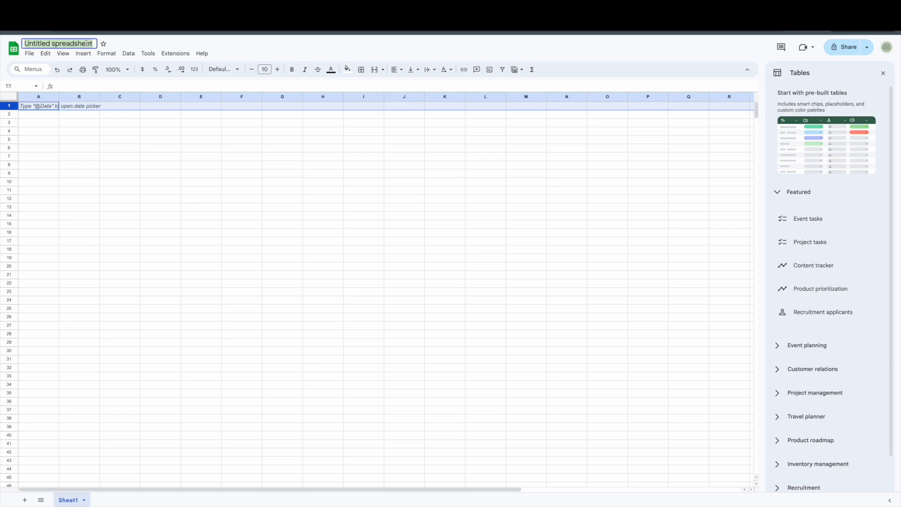
pyautogui.write('Spr')
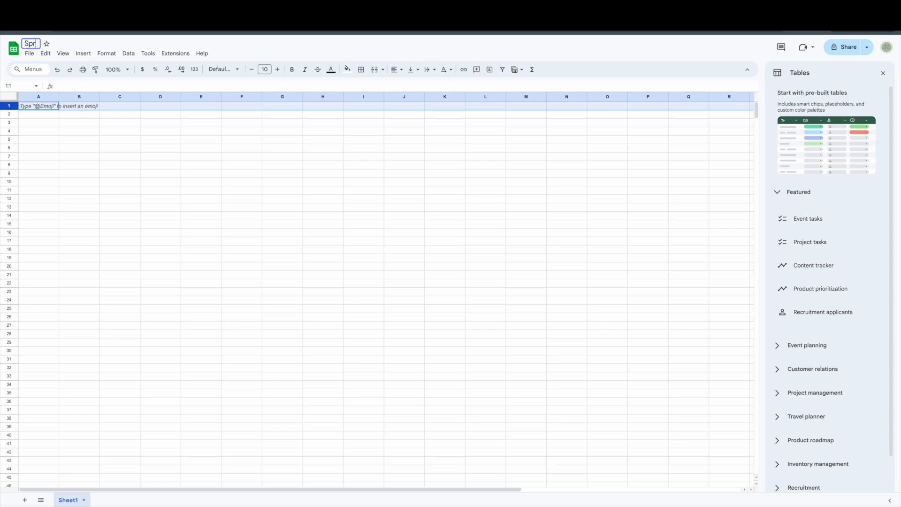
pyautogui.write('ingtm')
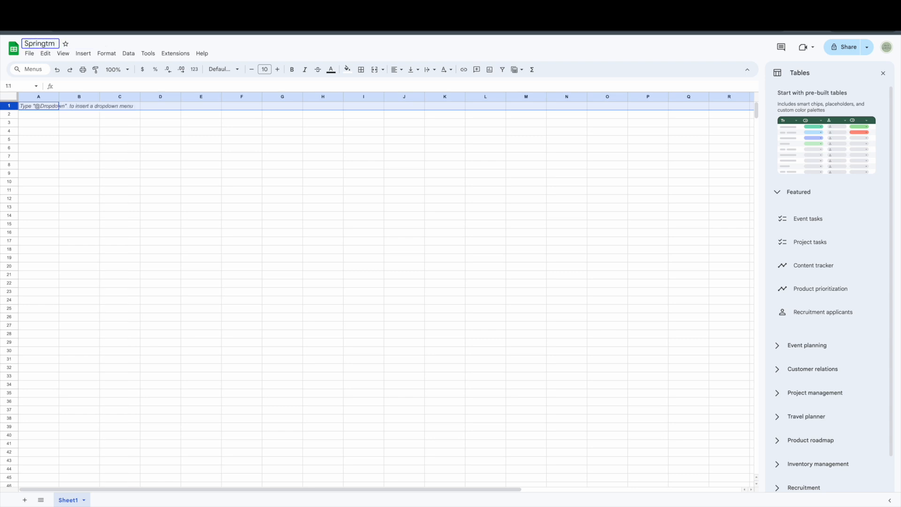
pyautogui.press('BackSpace')
pyautogui.write('ime Shoptacular')
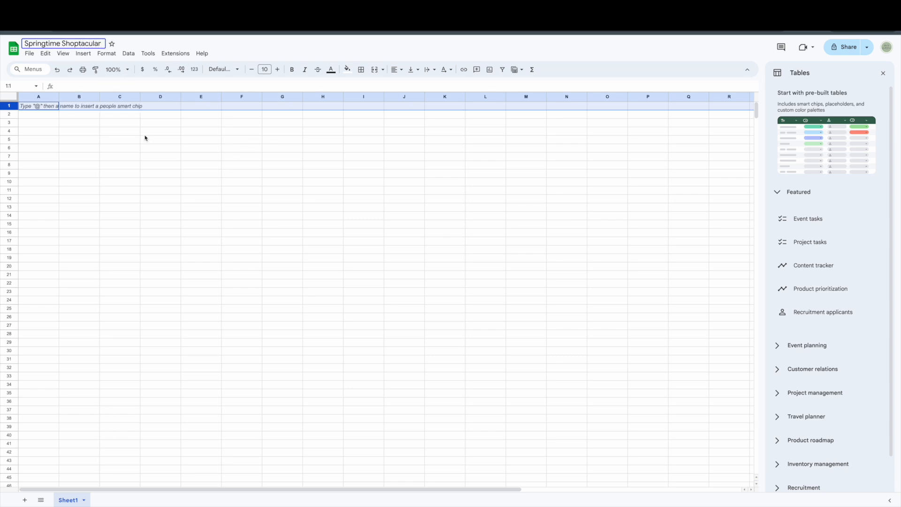
pyautogui.click(87, 123)
# Format the whole of row 1 with a black fill and white text colour.
pyautogui.click(10, 106)
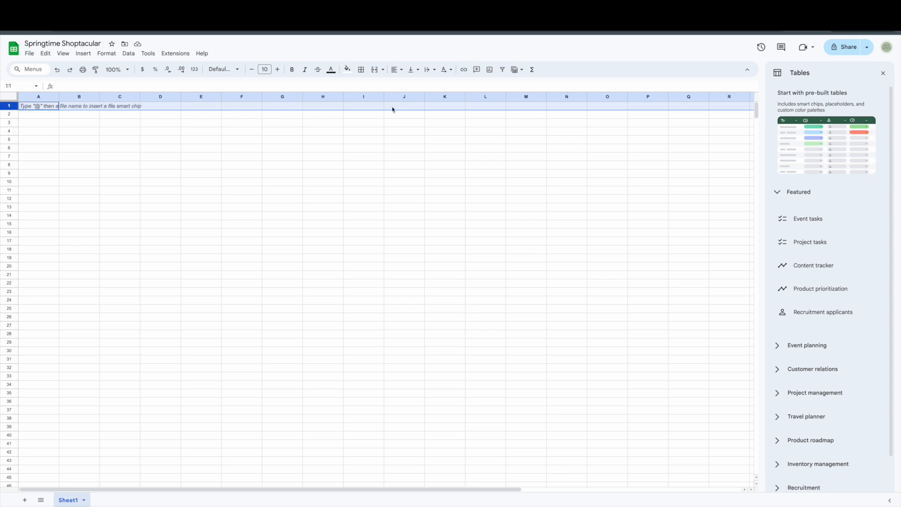
pyautogui.click(353, 73)
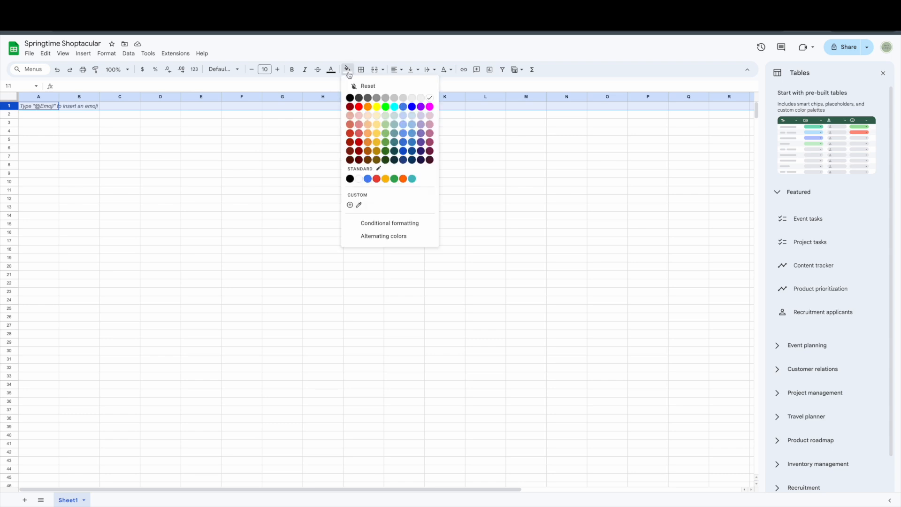
pyautogui.click(350, 98)
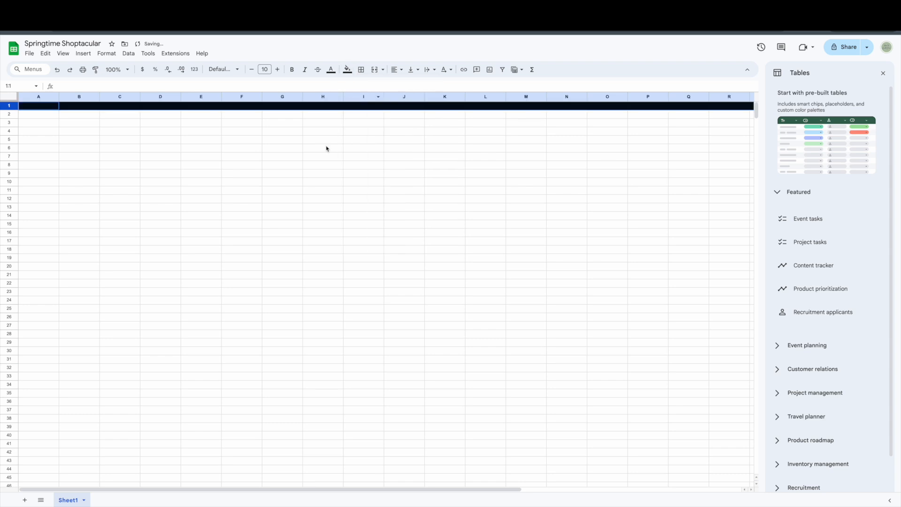
pyautogui.click(333, 71)
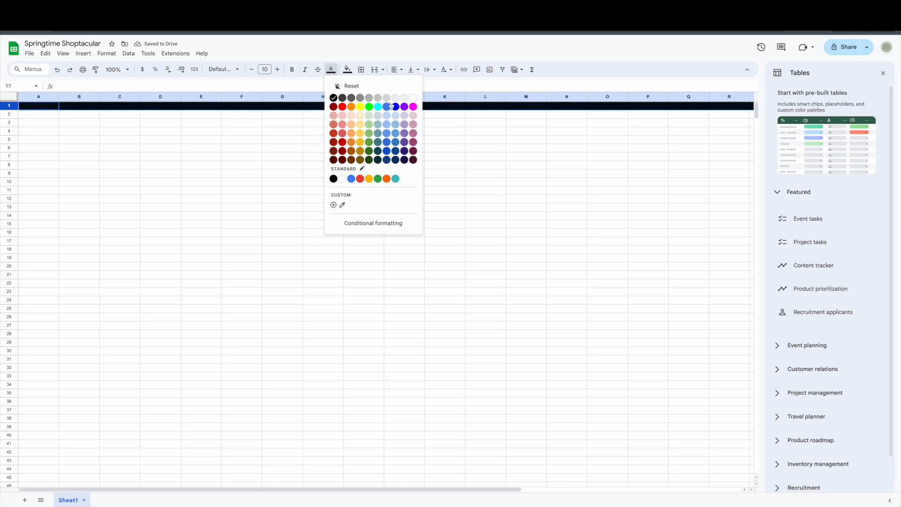
pyautogui.click(413, 97)
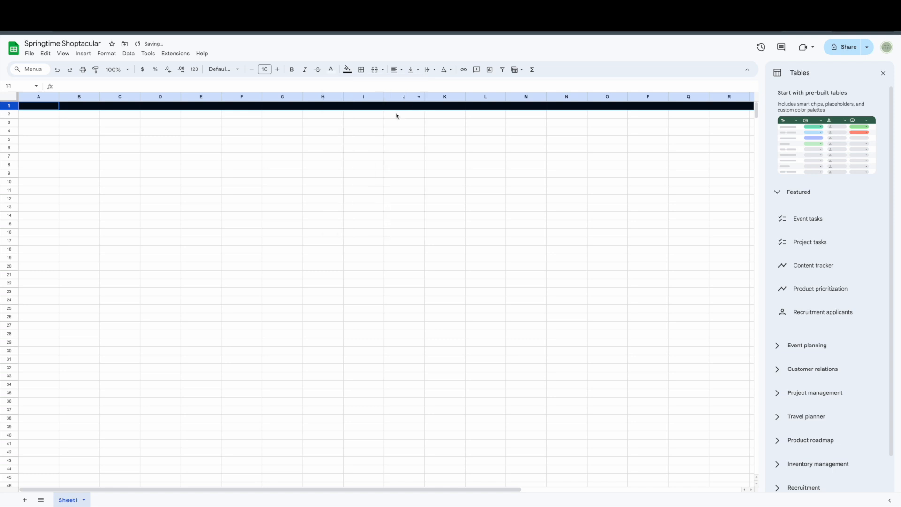
# Enter the header BUSINESS NAME in A1 and widen column A to fit it.
pyautogui.click(48, 109)
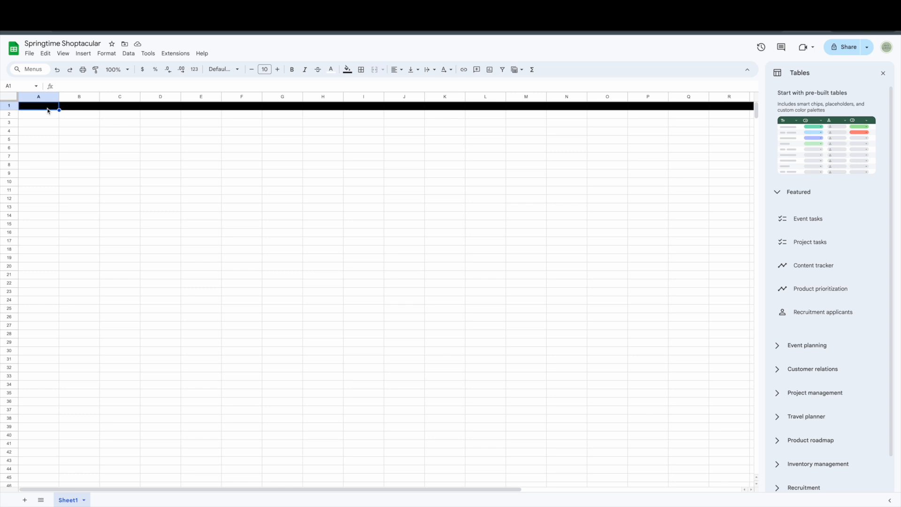
pyautogui.write('BUSINESS NAME')
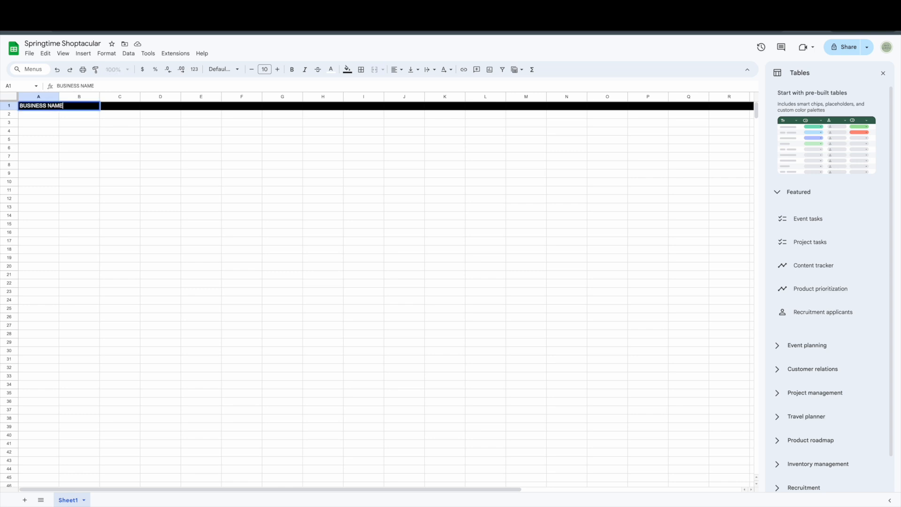
pyautogui.click(157, 125)
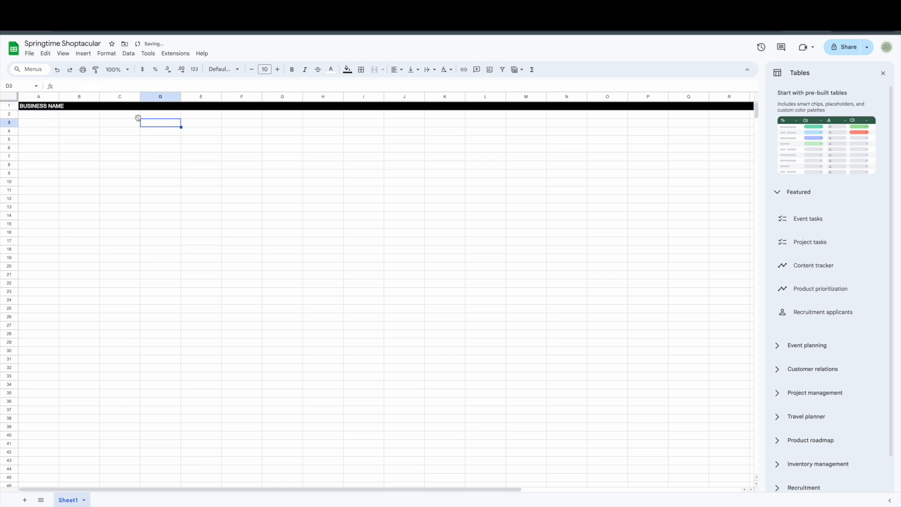
pyautogui.click(78, 107)
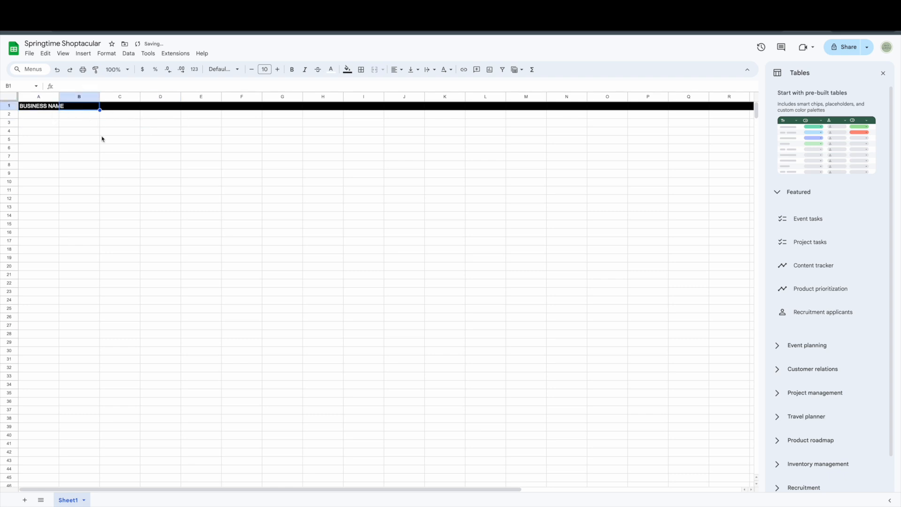
pyautogui.moveTo(60, 97); pyautogui.dragTo(82, 97)
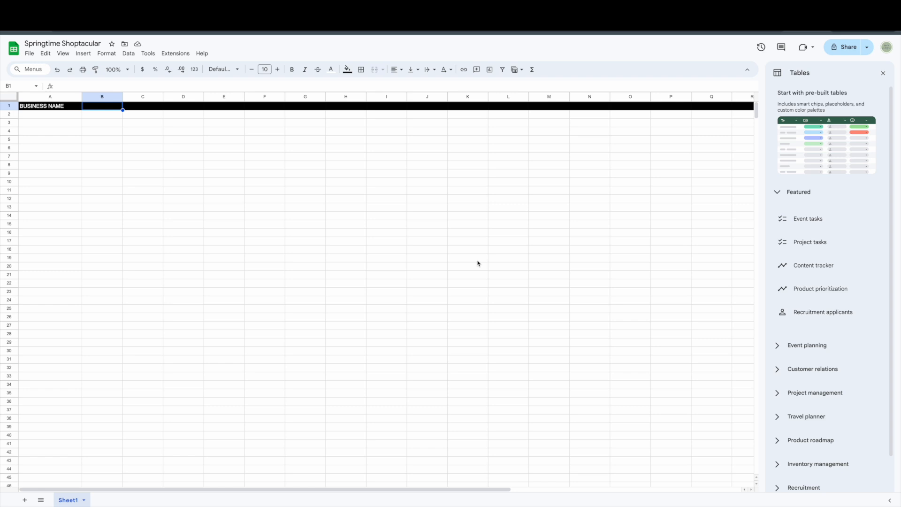
# Make all of the text in header row 1 bold.
pyautogui.click(47, 97)
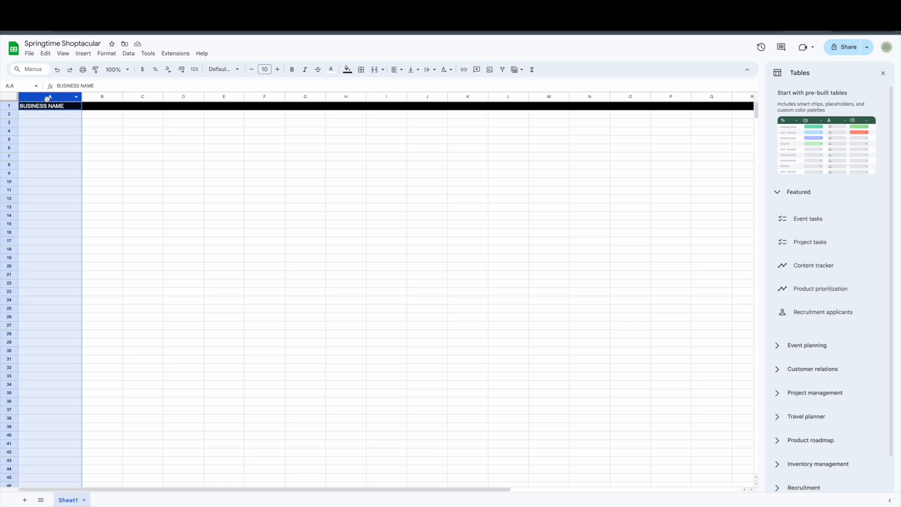
pyautogui.click(9, 107)
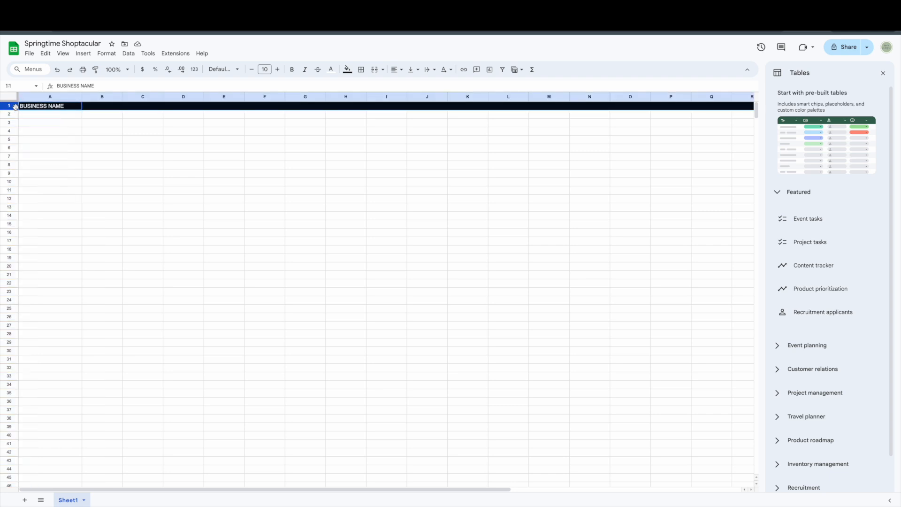
pyautogui.click(292, 70)
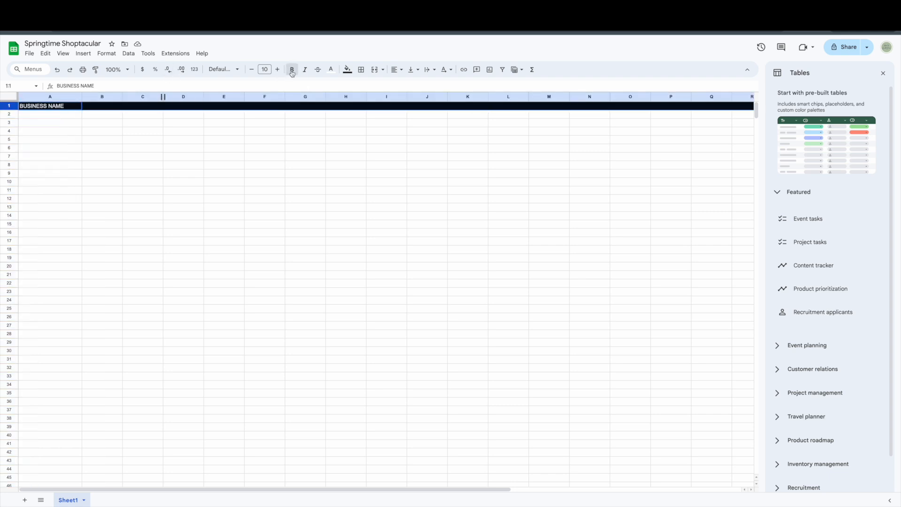
pyautogui.click(68, 115)
# Enter the headers NAME in B1, ELE? in C1 and CATEGORY in D1.
pyautogui.click(86, 108)
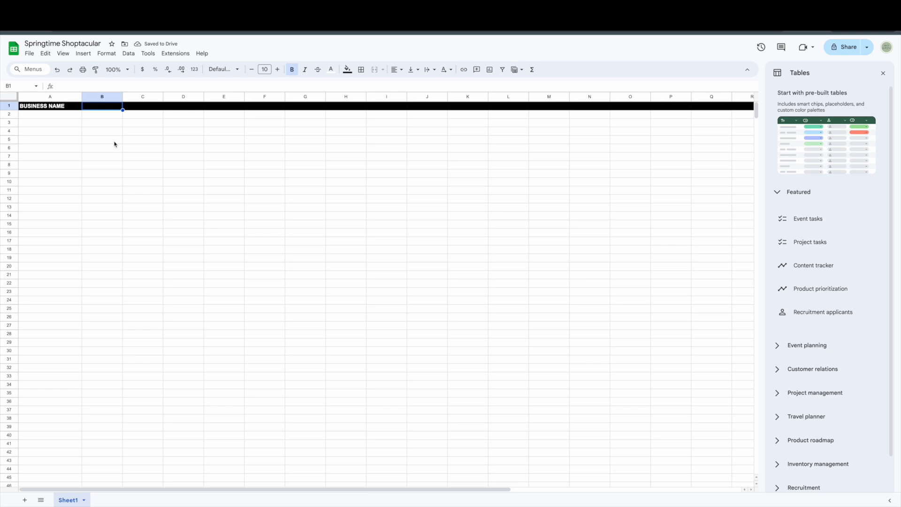
pyautogui.write('NAME')
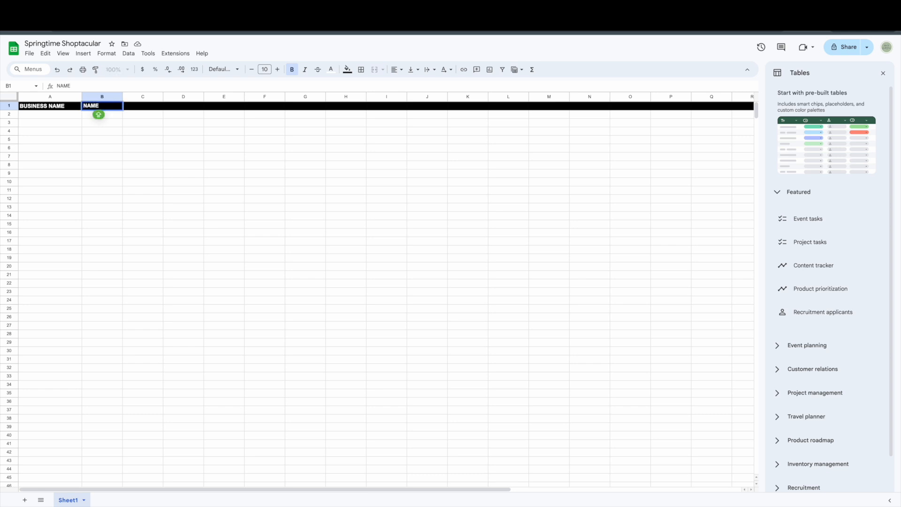
pyautogui.press('Tab')
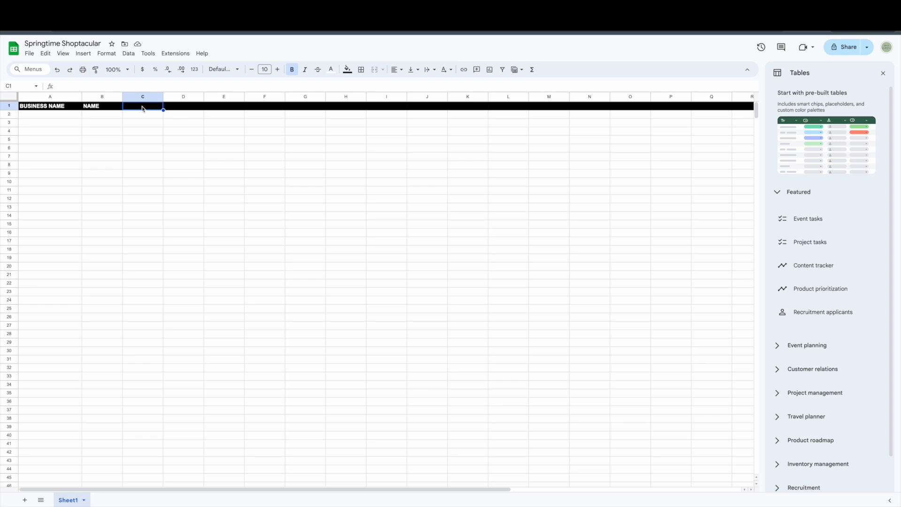
pyautogui.write('ELE?')
pyautogui.click(187, 115)
pyautogui.click(144, 97)
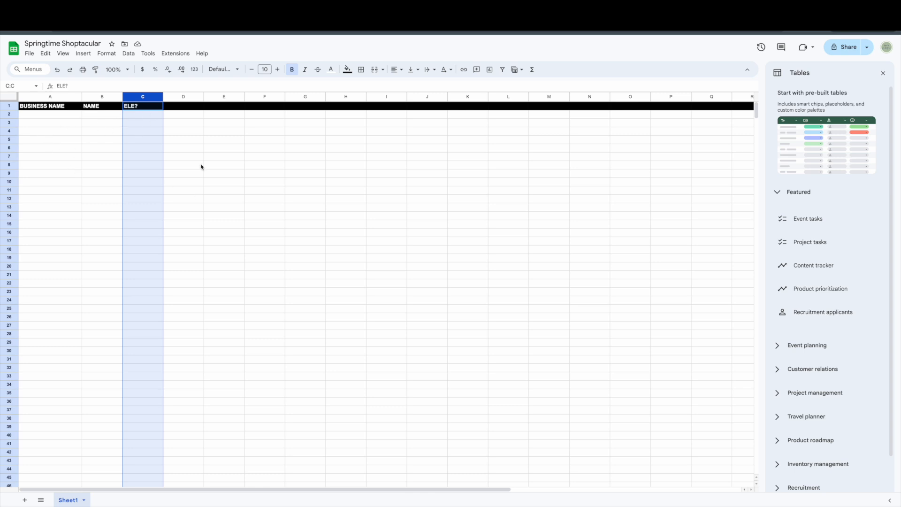
pyautogui.click(188, 96)
pyautogui.click(186, 106)
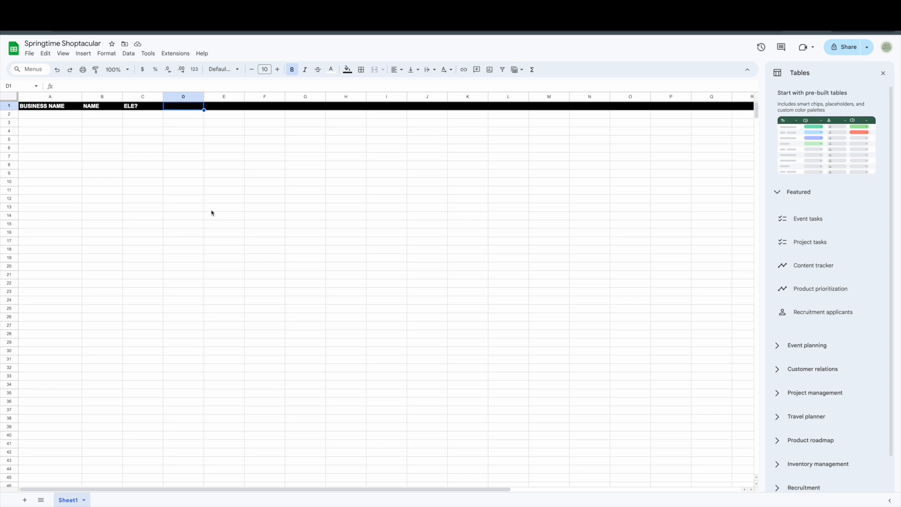
pyautogui.write('CATEGORY')
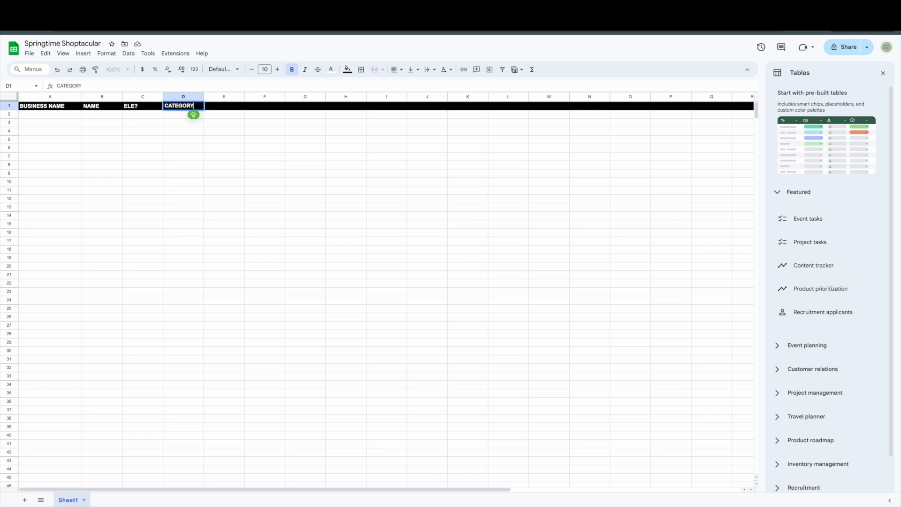
pyautogui.press('Tab')
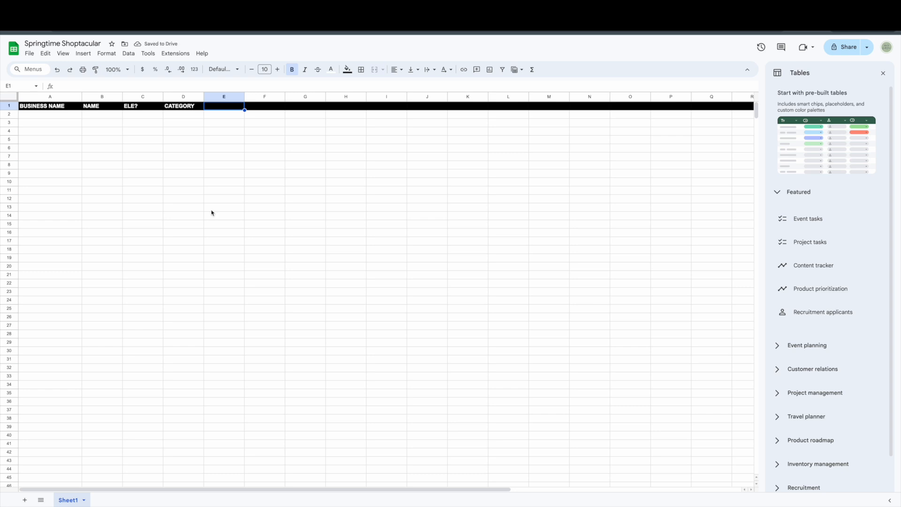
# Enter the headers PAY DATE in E1 and PAY TYPE in F1.
pyautogui.click(183, 97)
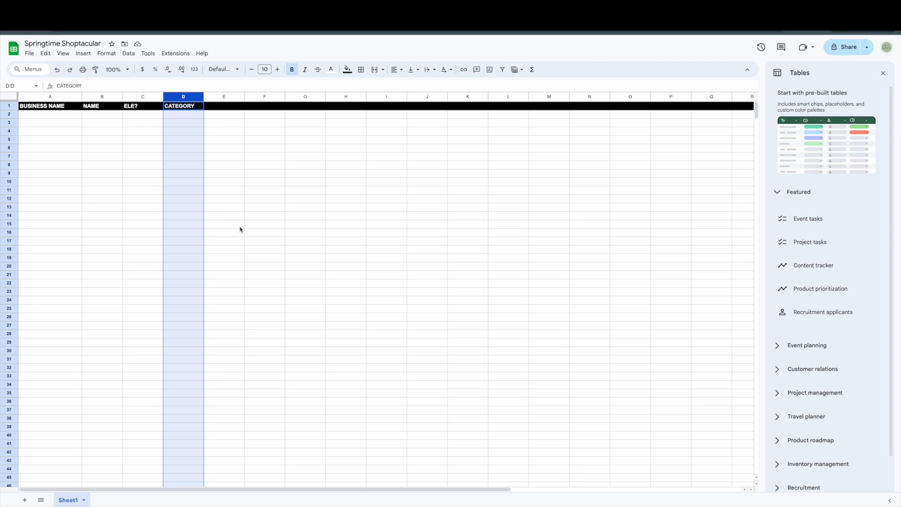
pyautogui.press('Right')
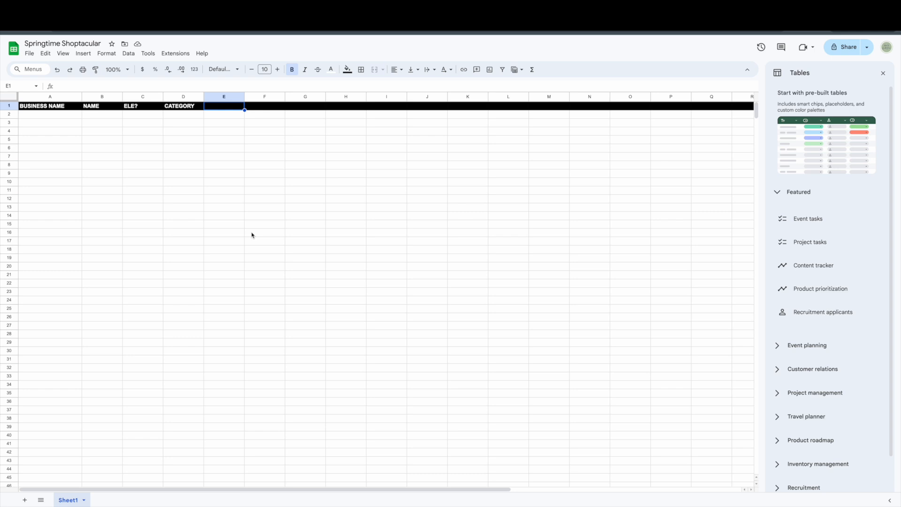
pyautogui.write('PAY DATE')
pyautogui.press('Tab')
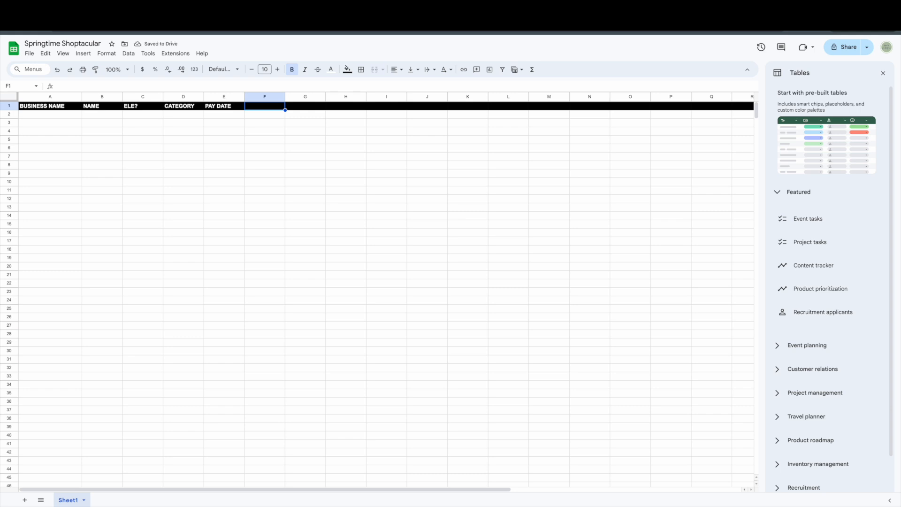
pyautogui.write('PAY TYPE')
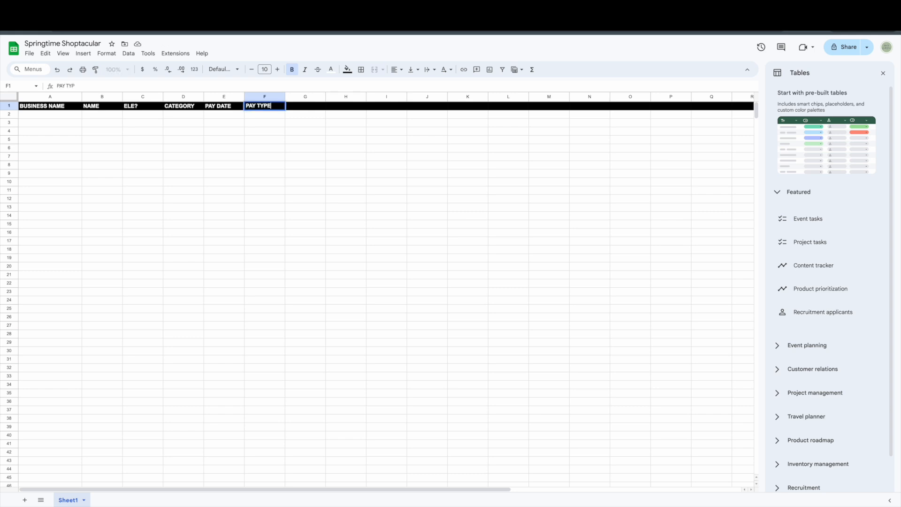
# Enter the headers AMOUNT in G1 and EMAIL in H1.
pyautogui.press('Tab')
pyautogui.write('AMOUNT')
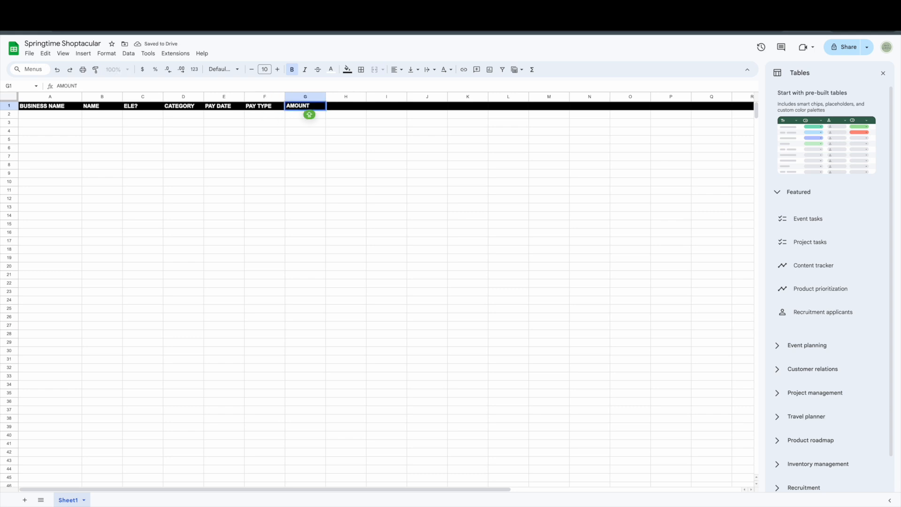
pyautogui.press('Tab')
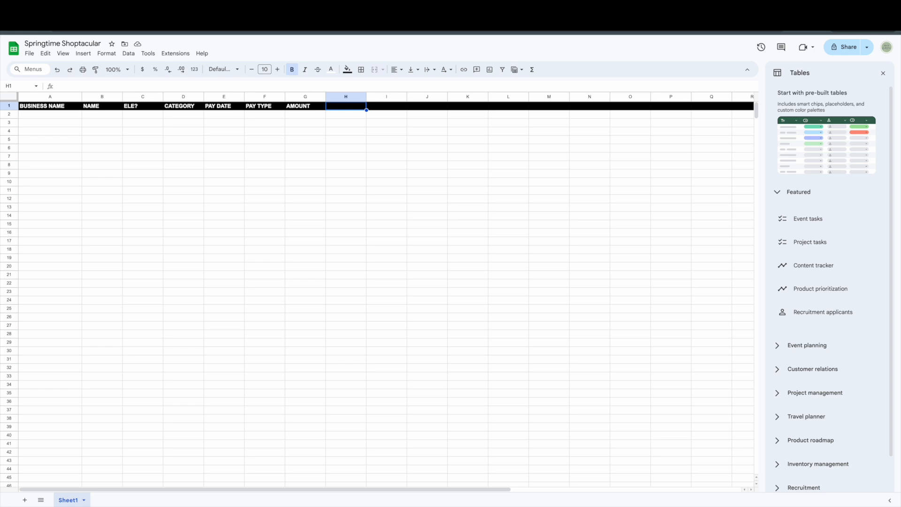
pyautogui.write('EMAIL')
pyautogui.press('Tab')
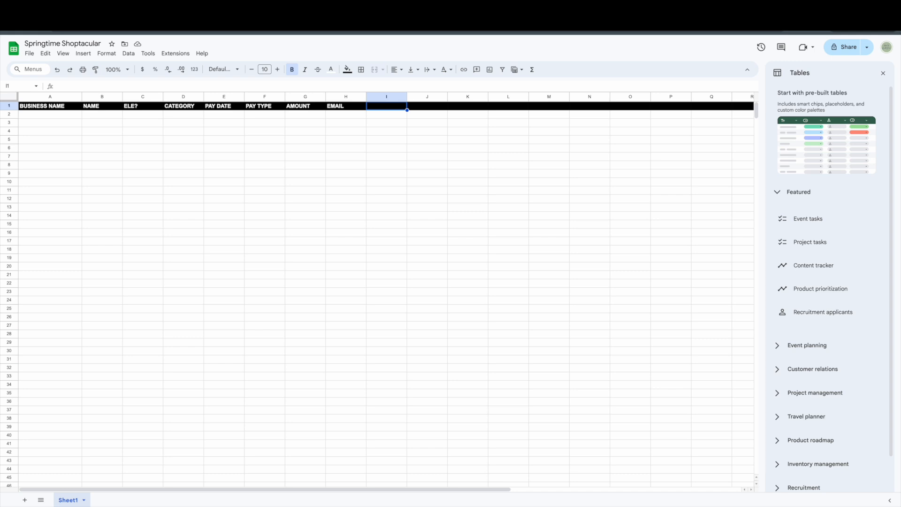
# Enter the header REQUEST / NOTES in I1 and widen column I to leave ample room for long notes.
pyautogui.write('REQUES')
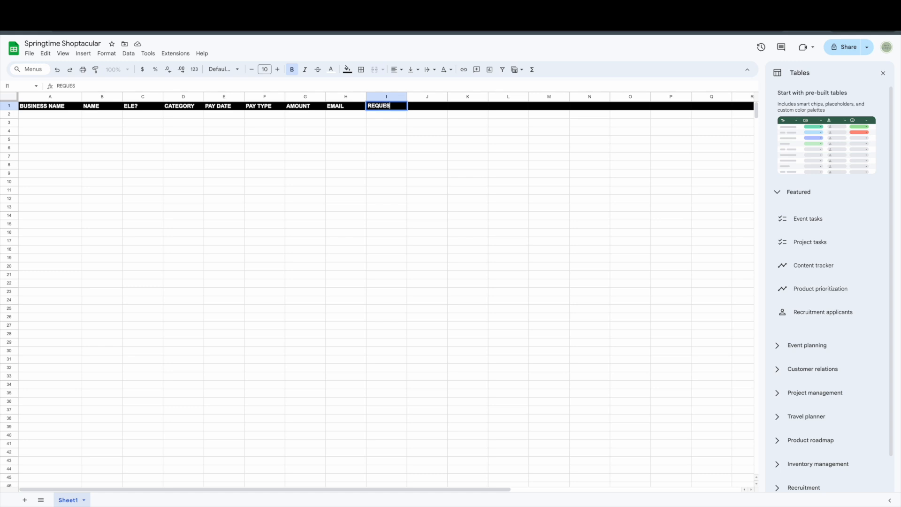
pyautogui.write('T / NOTES')
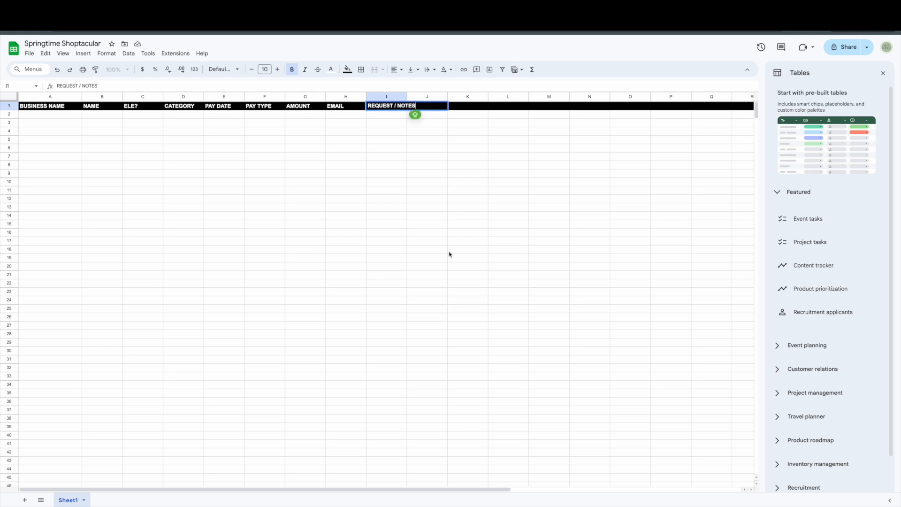
pyautogui.click(516, 190)
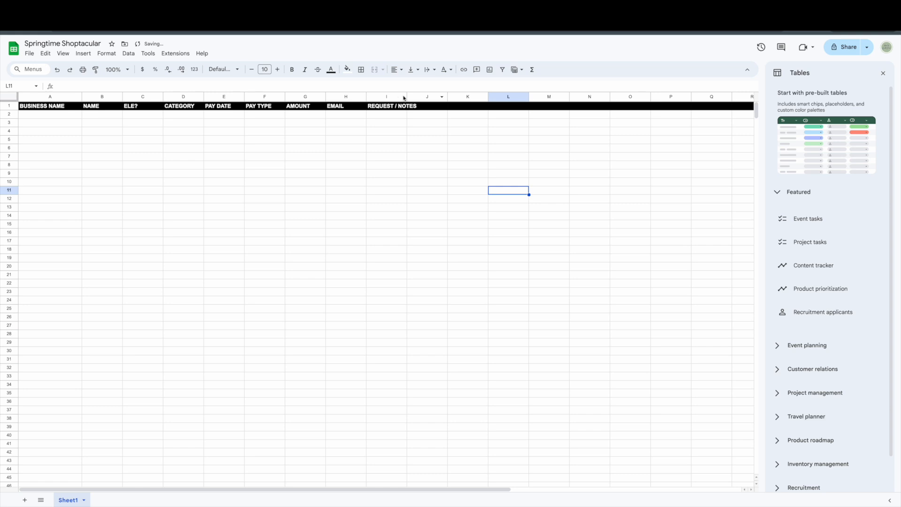
pyautogui.moveTo(408, 97); pyautogui.dragTo(434, 97)
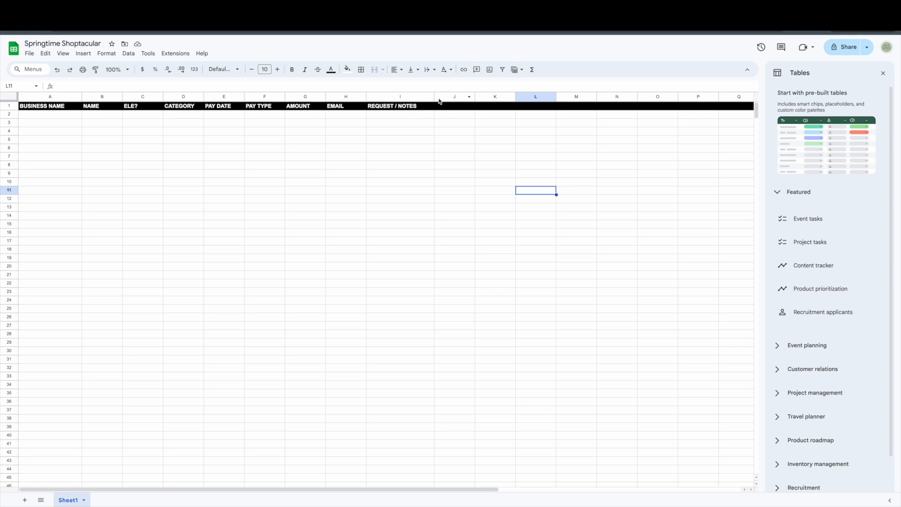
pyautogui.moveTo(434, 97); pyautogui.dragTo(476, 97)
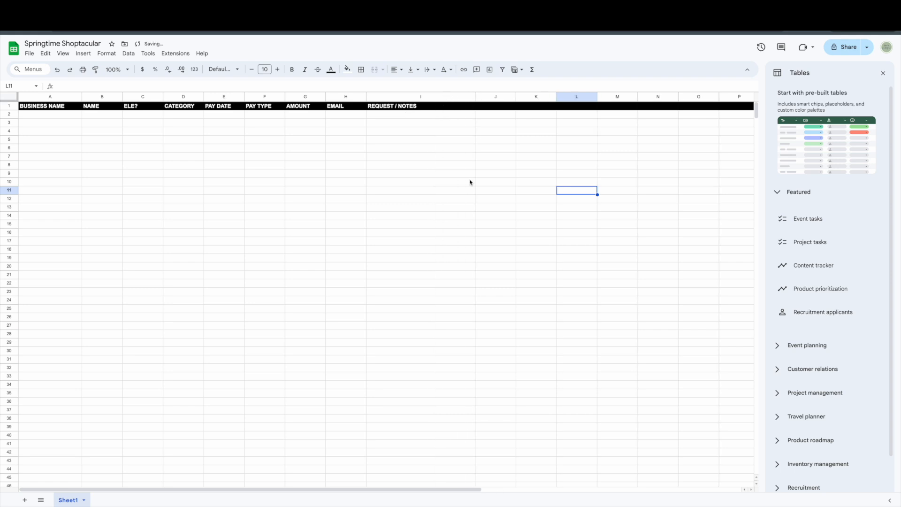
pyautogui.click(455, 96)
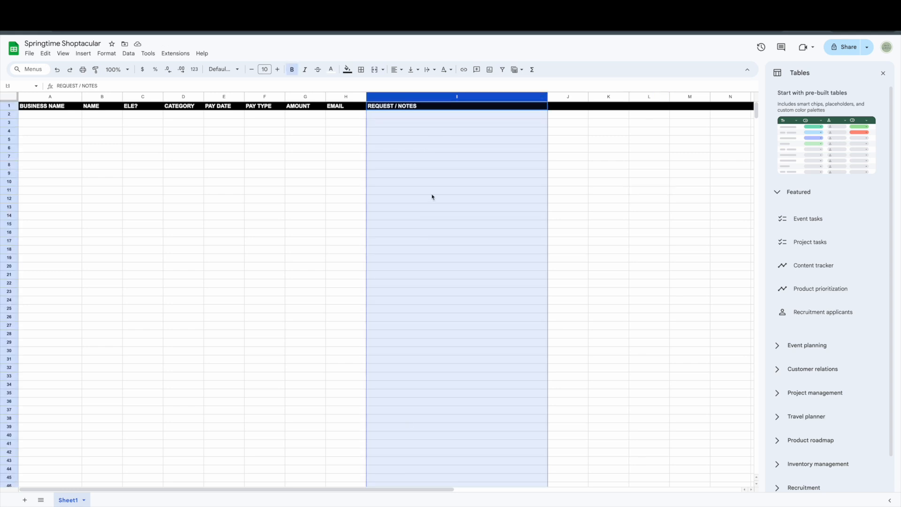
pyautogui.click(345, 117)
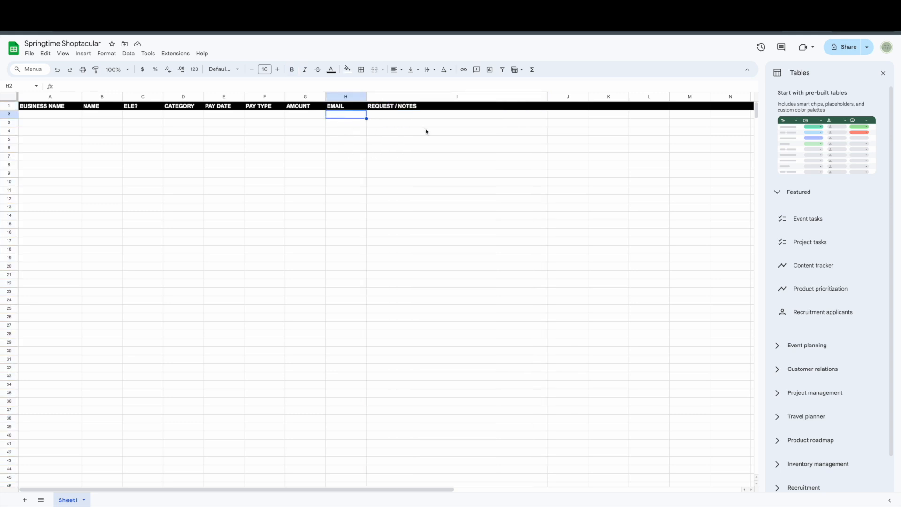
pyautogui.click(464, 98)
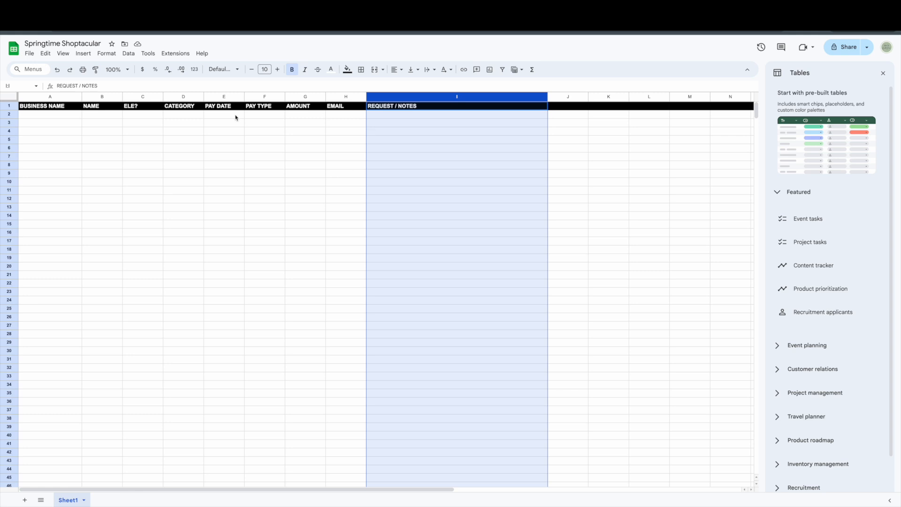
# Widen the BUSINESS NAME column slightly and make the NAME column about twice as wide.
pyautogui.click(60, 97)
pyautogui.moveTo(81, 96); pyautogui.dragTo(97, 96)
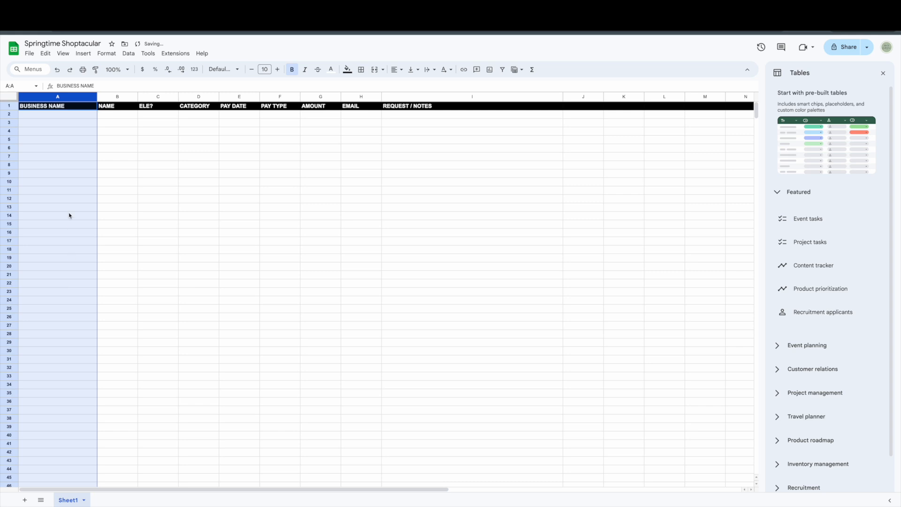
pyautogui.click(120, 97)
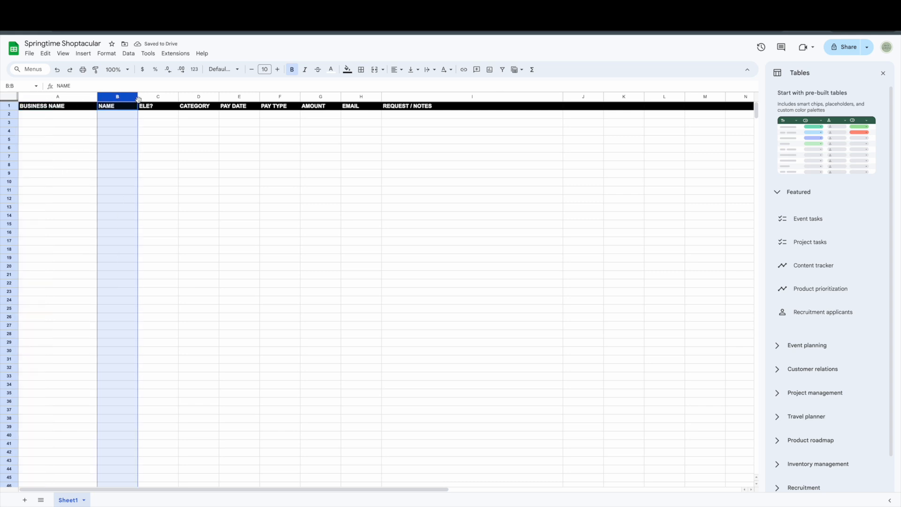
pyautogui.moveTo(138, 97); pyautogui.dragTo(162, 97)
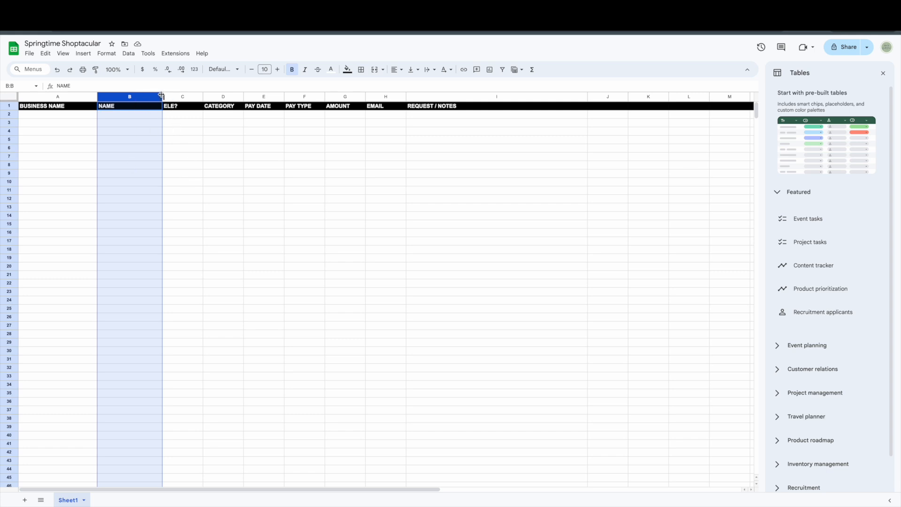
pyautogui.moveTo(163, 97); pyautogui.dragTo(182, 97)
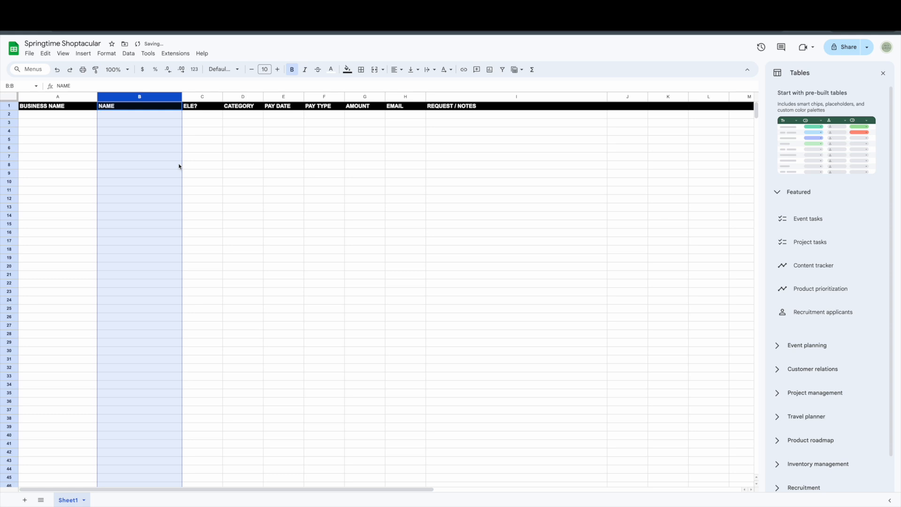
pyautogui.click(152, 117)
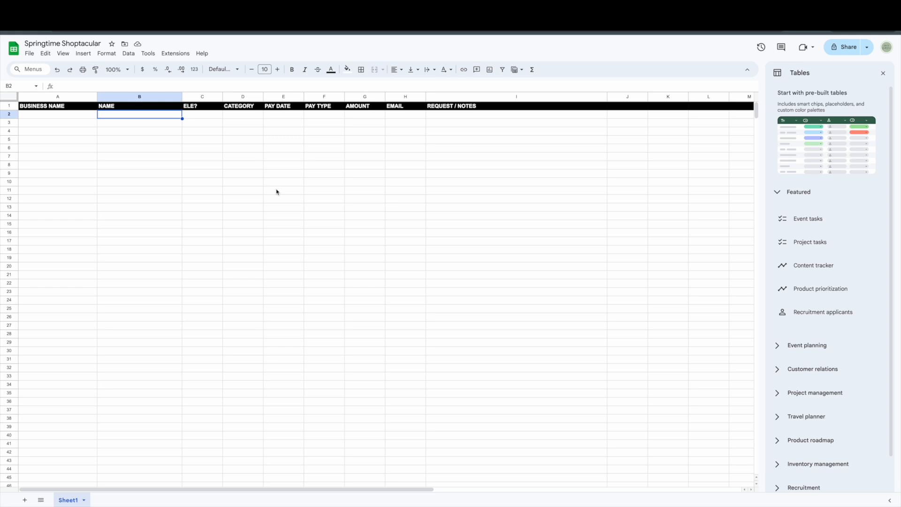
# List the categories Bath, Body & Scent; Food & Snack; and Health & Beauty in D2 to D4.
pyautogui.press('Right')
pyautogui.press('Right')
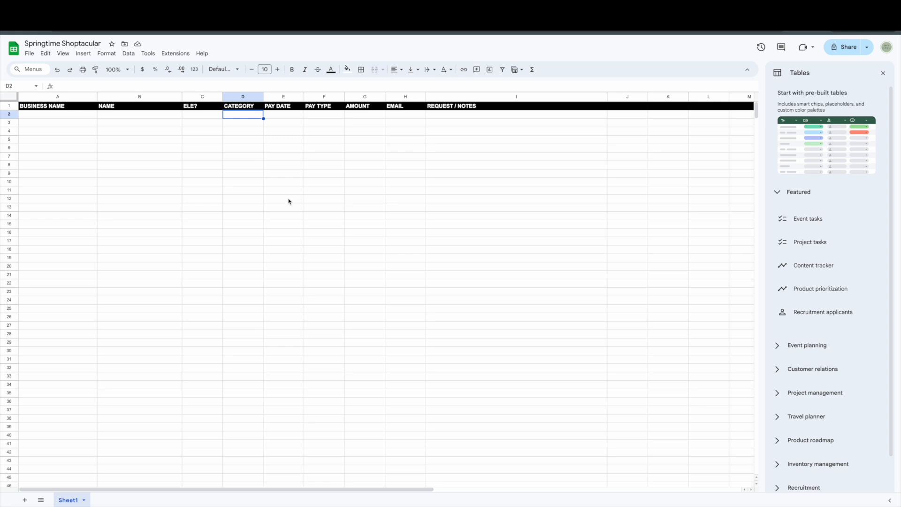
pyautogui.write('Bath, Body & Scent')
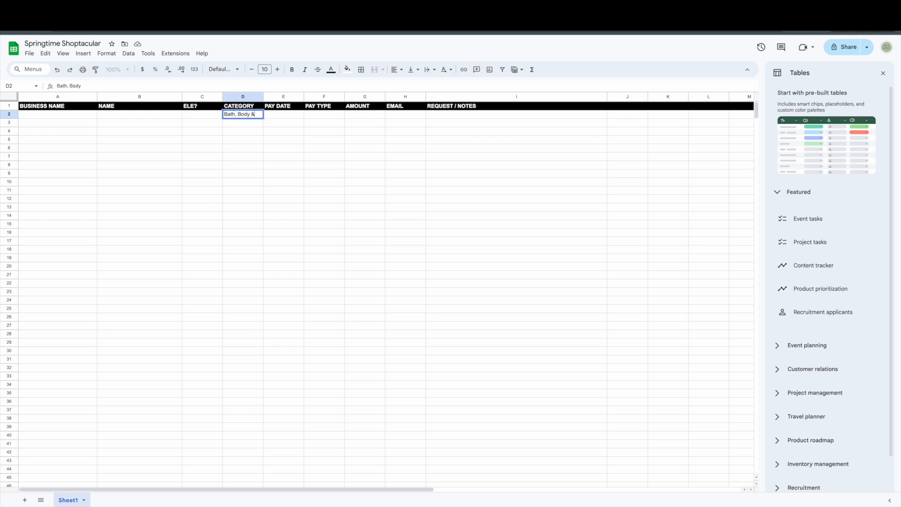
pyautogui.press('Return')
pyautogui.write('Food & Snack')
pyautogui.press('Return')
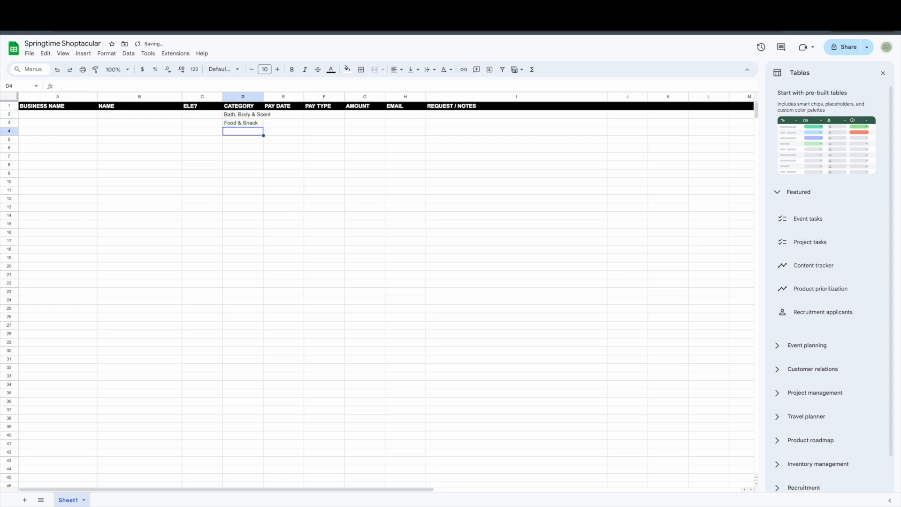
pyautogui.write('Health & Beauty')
pyautogui.press('Return')
# Add the categories Home Goods & Decor, Fashion & Clothing and Jewelry & Gemstone in D5 to D7.
pyautogui.write('Home Goods & Decor')
pyautogui.press('Return')
pyautogui.write('Fashion & Clothing')
pyautogui.press('Return')
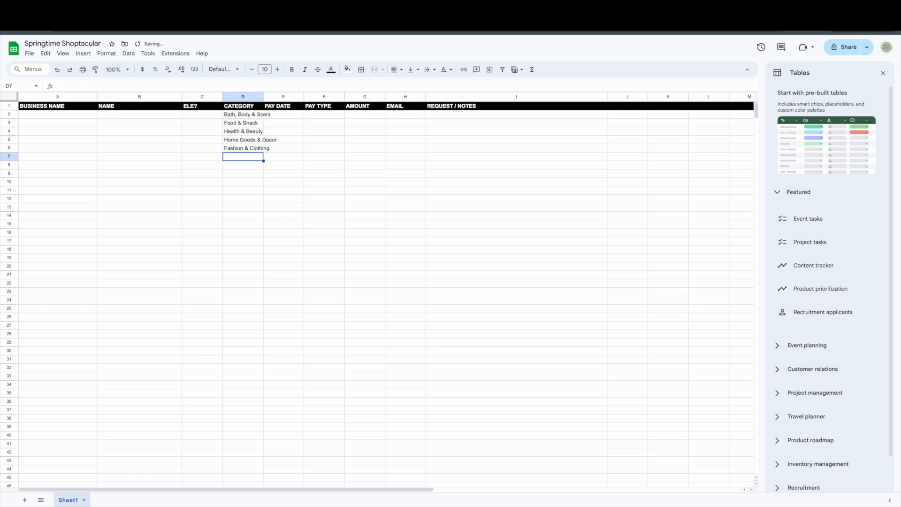
pyautogui.write('Jewelry & Gemstone')
pyautogui.press('Return')
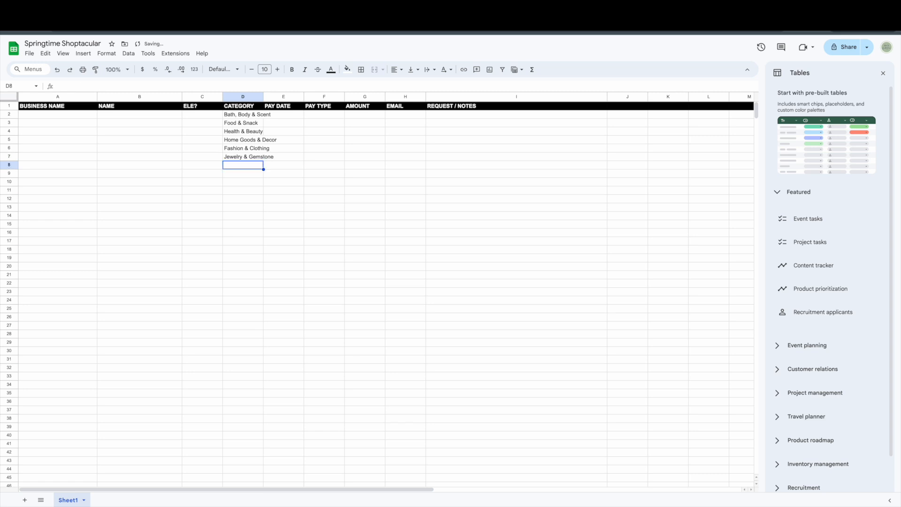
# Add the categories Painting & Illustration, Entertainment and Paper Crafts in D8 to D10.
pyautogui.write('Painting & Illustration')
pyautogui.press('Return')
pyautogui.write('Entertainment')
pyautogui.press('Return')
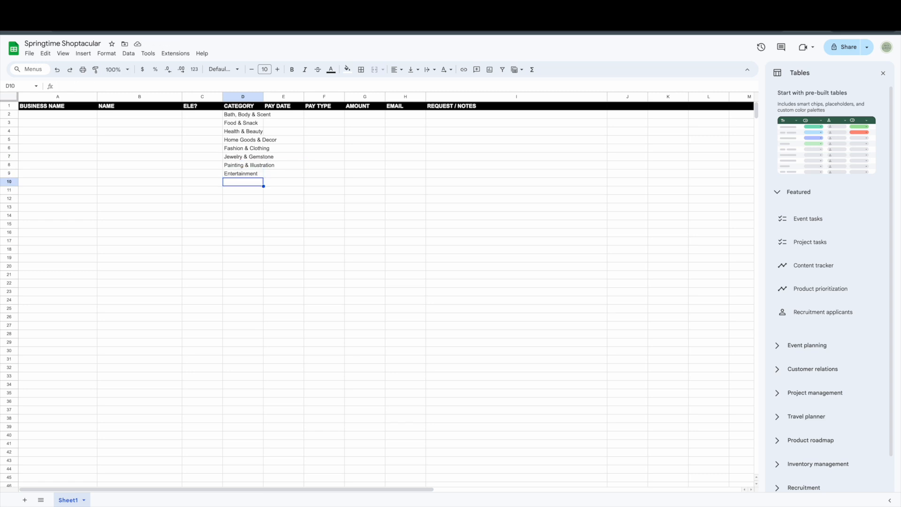
pyautogui.write('Paper Crafts')
pyautogui.press('Return')
# Add the categories Prints & Photography, Textile Crafts and Glasswork in D11 to D13.
pyautogui.write('Prints & Photography')
pyautogui.press('Return')
pyautogui.write('Textile Crafts')
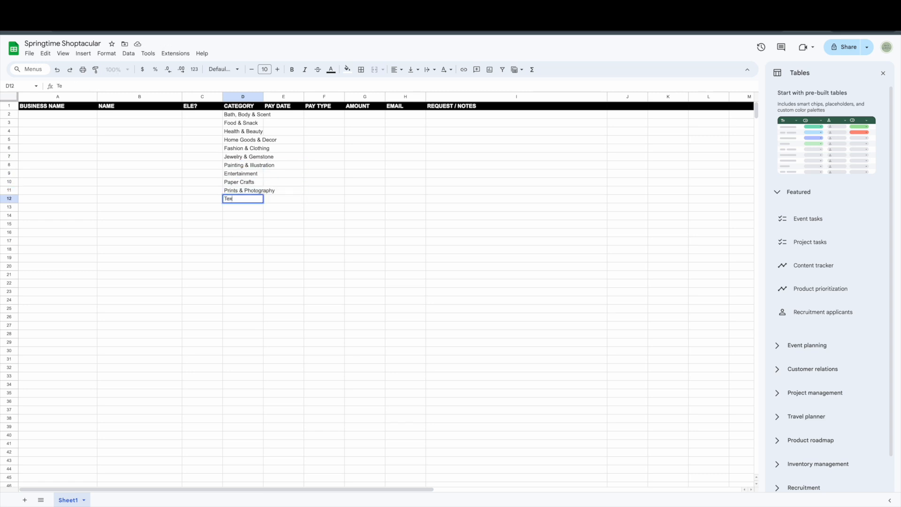
pyautogui.press('Return')
pyautogui.write('Glasswork')
pyautogui.press('Return')
# Add the categories Metalwork, Leatherwork and Woodwork in D14 to D16.
pyautogui.write('Metalwork')
pyautogui.press('Return')
pyautogui.write('Leatherwork')
pyautogui.press('Return')
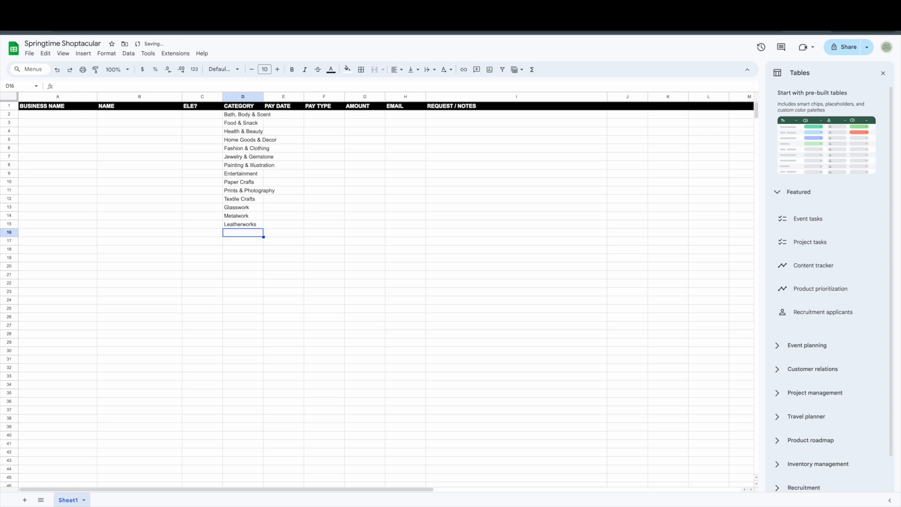
pyautogui.write('Woodwork')
pyautogui.press('Return')
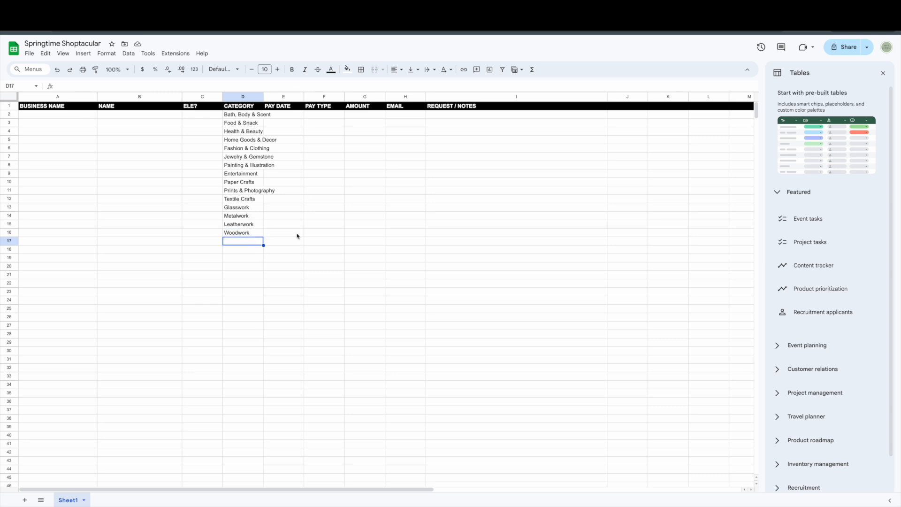
# Add the categories Pet Products in D17 and Upcycling in D18, and widen column D to fit the category names.
pyautogui.write('Pet Products')
pyautogui.press('Return')
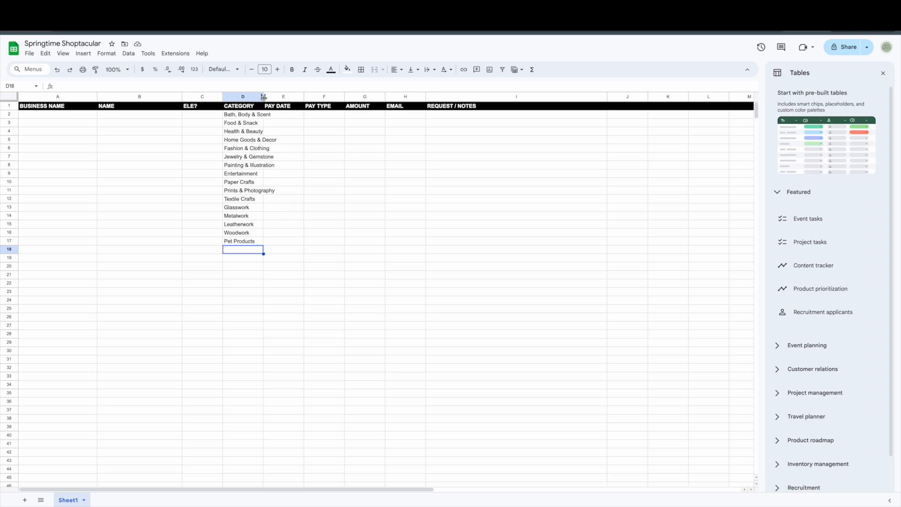
pyautogui.moveTo(264, 96); pyautogui.dragTo(283, 96)
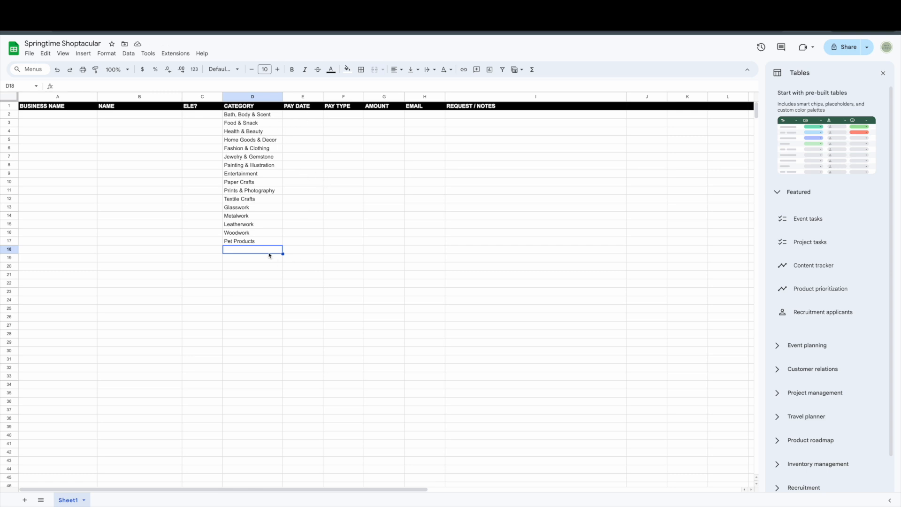
pyautogui.write('Upcycling')
pyautogui.click(307, 251)
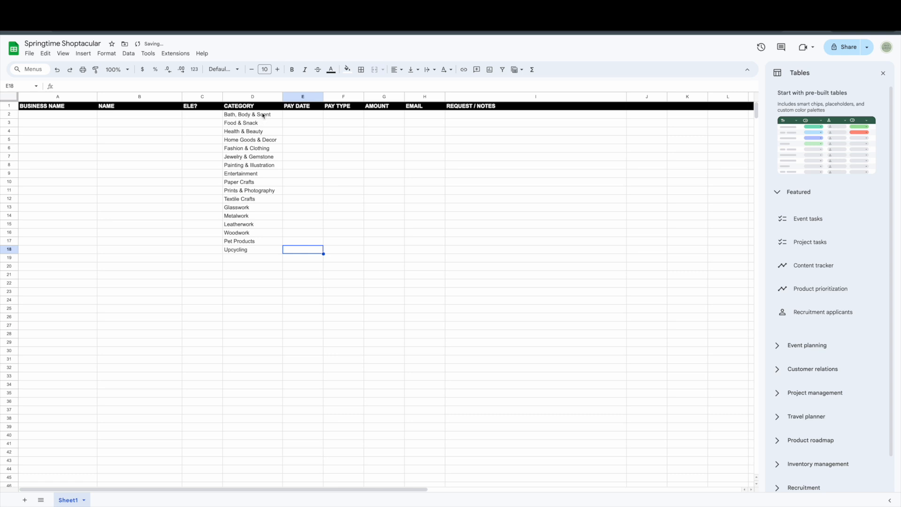
pyautogui.moveTo(263, 115); pyautogui.dragTo(257, 249)
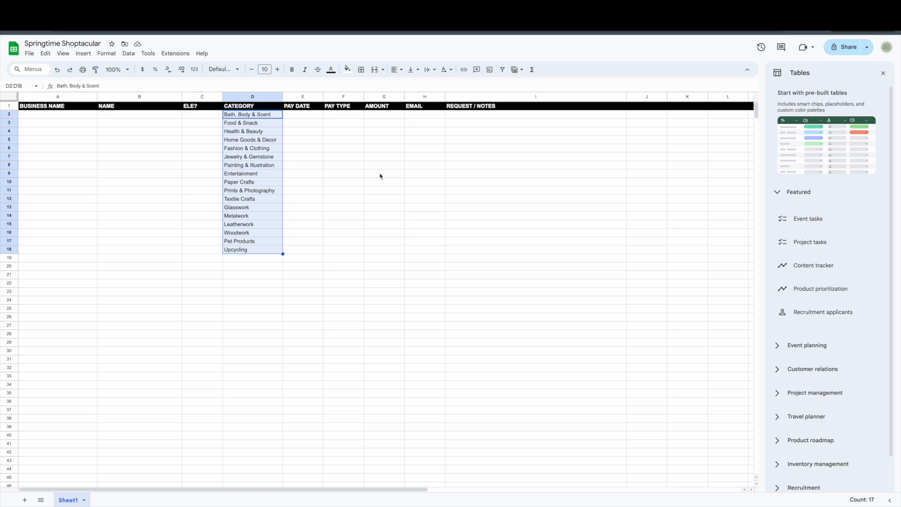
pyautogui.click(319, 157)
pyautogui.moveTo(273, 117); pyautogui.dragTo(262, 251)
pyautogui.click(341, 250)
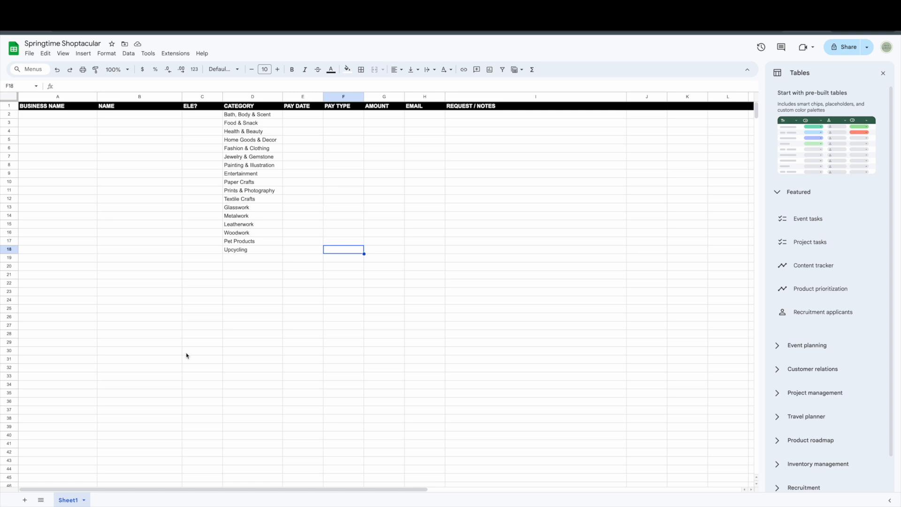
pyautogui.click(273, 117)
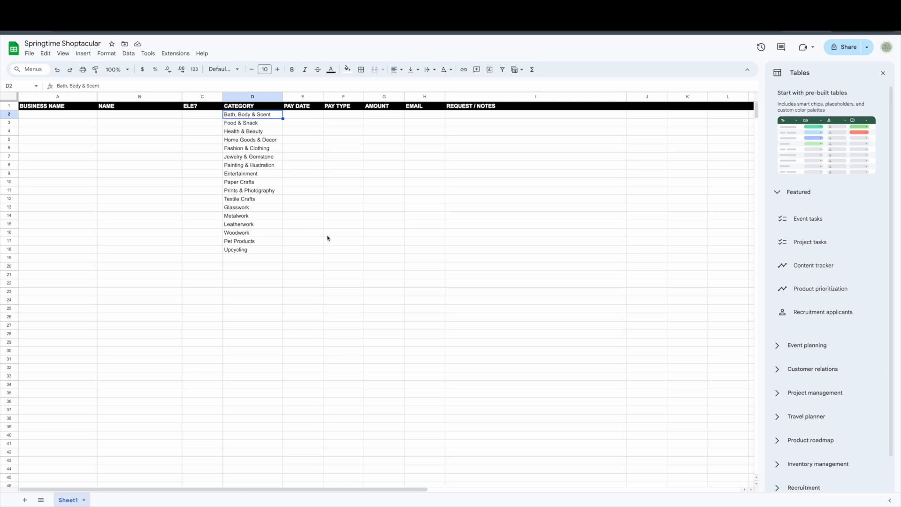
# Give the Woodwork category cell a dark brown fill and white text.
pyautogui.click(270, 234)
pyautogui.click(349, 70)
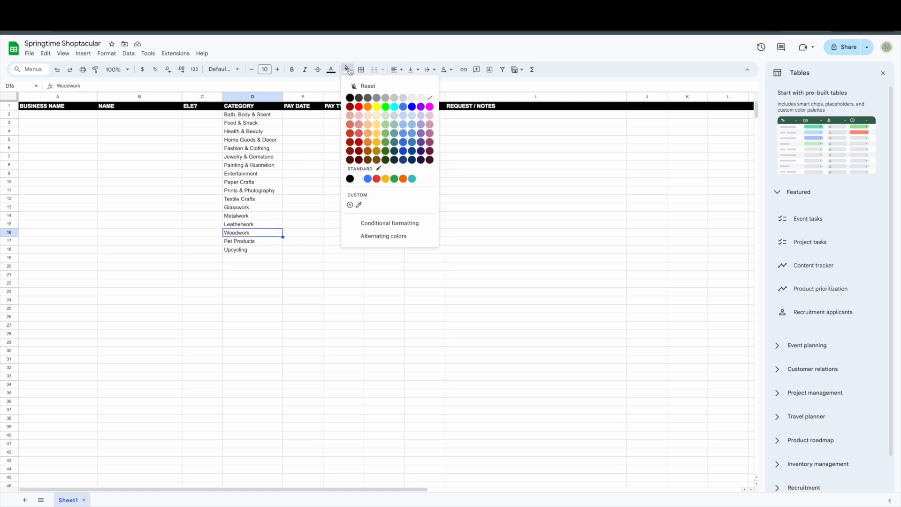
pyautogui.click(368, 160)
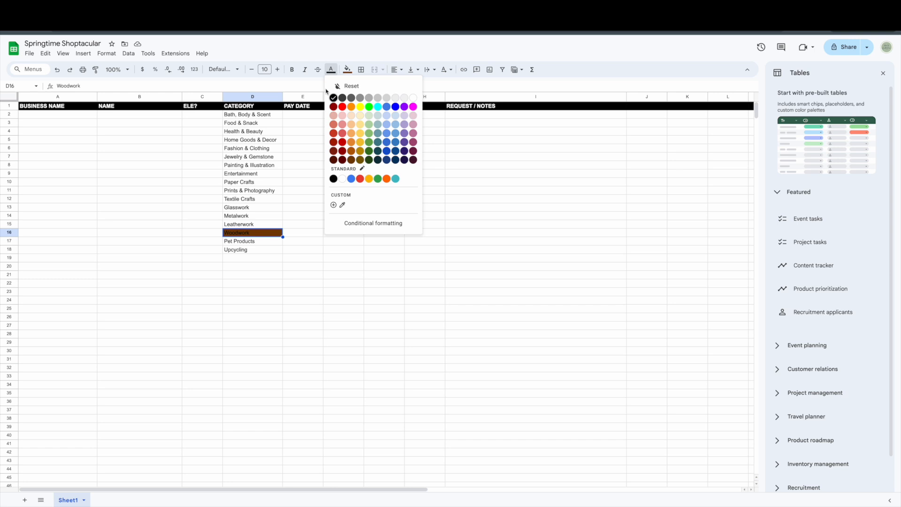
pyautogui.click(413, 98)
pyautogui.click(322, 257)
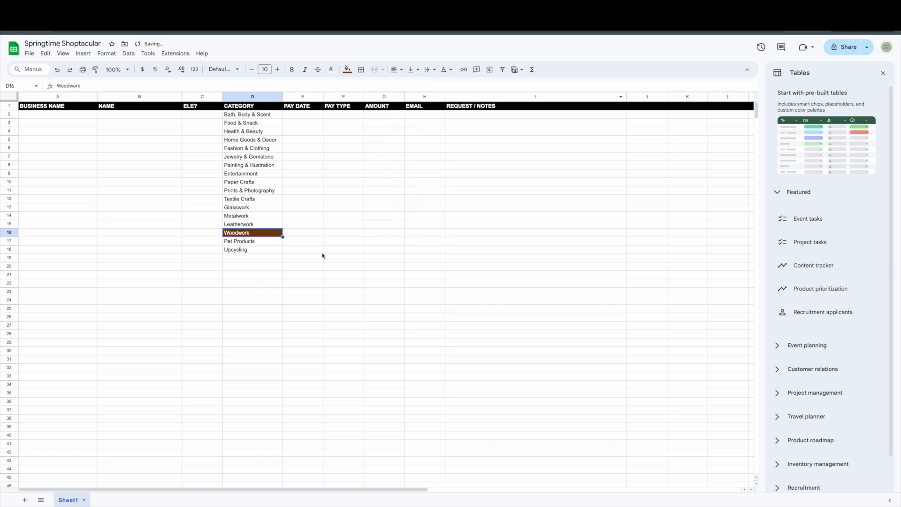
pyautogui.click(273, 233)
pyautogui.click(263, 200)
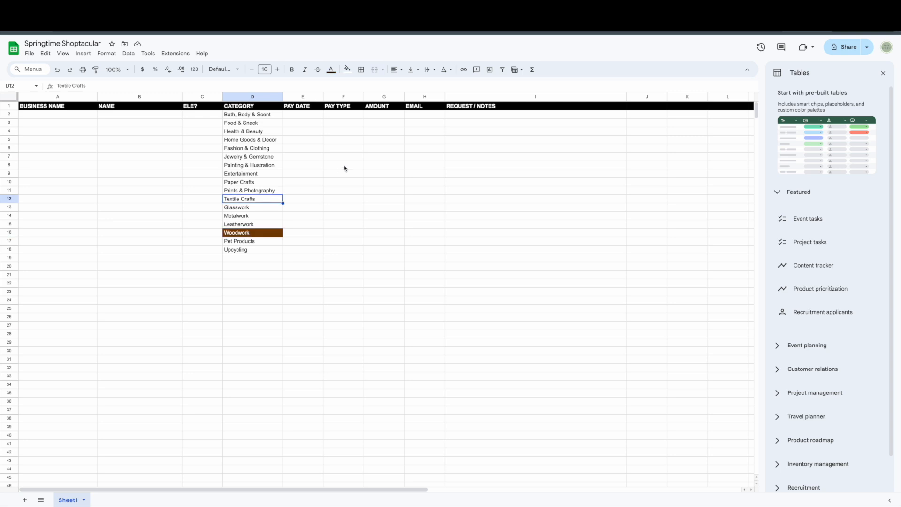
# Fill the Textile Crafts cell with cyan and the Home Goods & Decor cell with medium green.
pyautogui.click(347, 70)
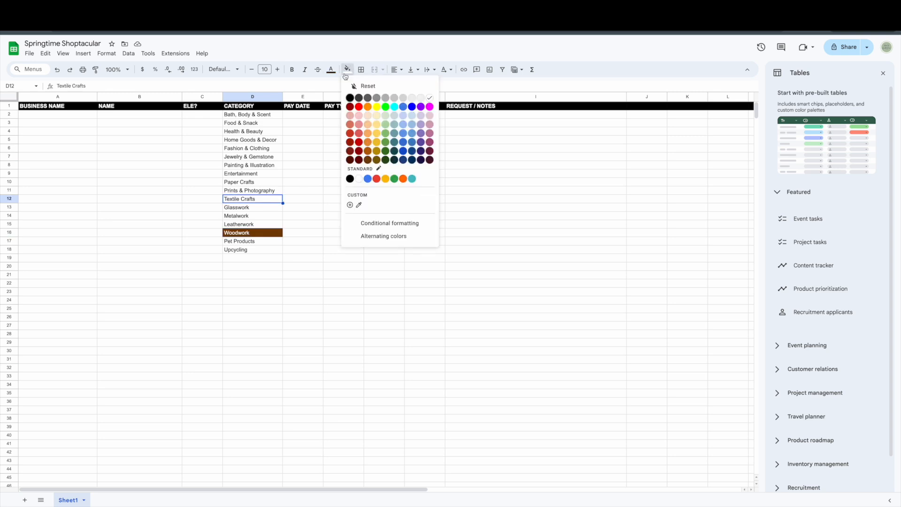
pyautogui.click(394, 106)
pyautogui.click(312, 208)
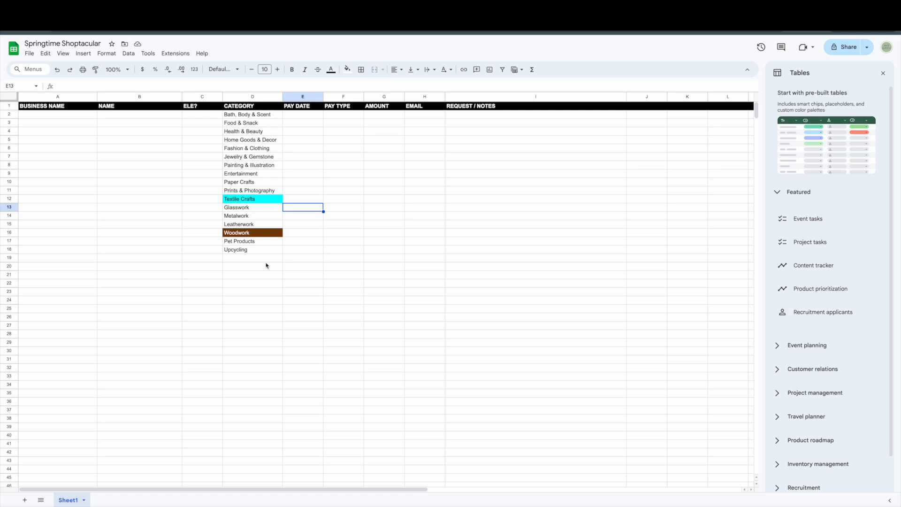
pyautogui.click(270, 139)
pyautogui.click(347, 69)
pyautogui.click(385, 134)
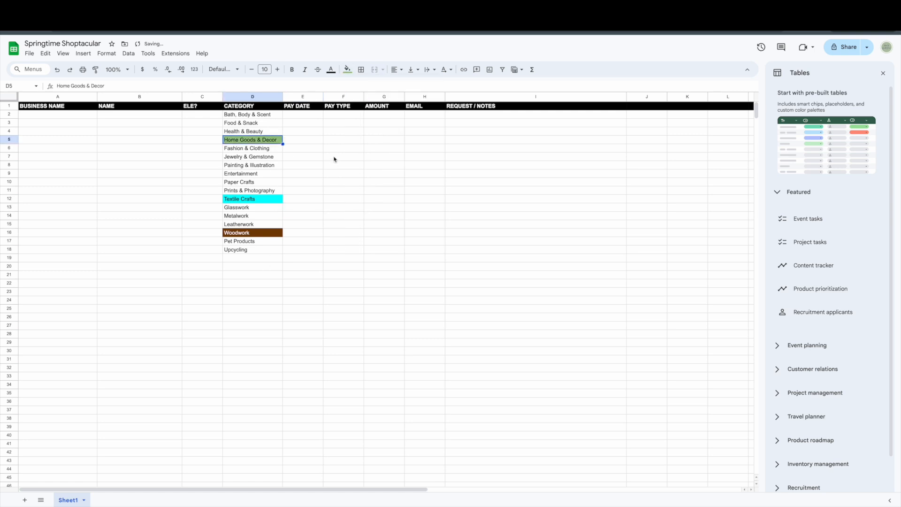
# Fill the Health & Beauty cell with yellow and the Food & Snack cell with light orange.
pyautogui.click(269, 132)
pyautogui.click(347, 69)
pyautogui.click(377, 107)
pyautogui.click(272, 123)
pyautogui.click(348, 69)
pyautogui.click(368, 124)
# Fill the Prints & Photography cell with orange and the Bath, Body & Scent cell with magenta.
pyautogui.click(263, 191)
pyautogui.click(348, 69)
pyautogui.click(367, 107)
pyautogui.click(263, 114)
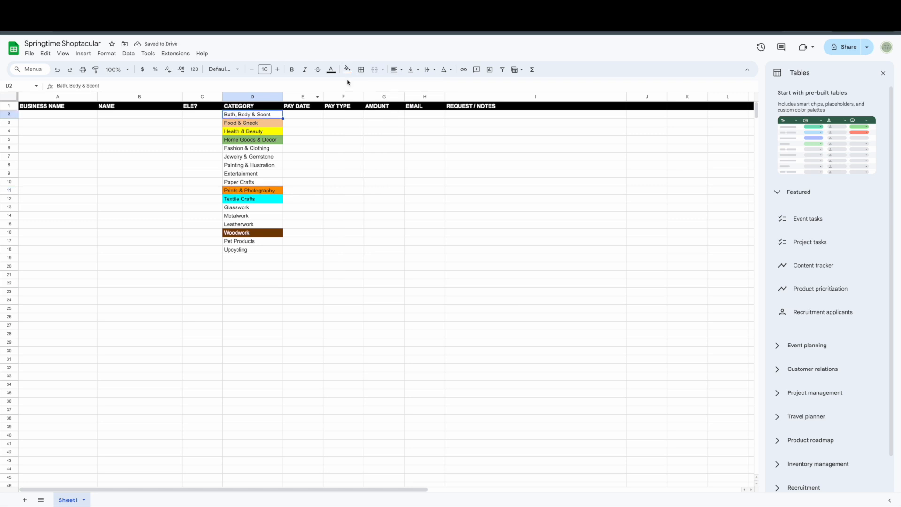
pyautogui.click(347, 69)
pyautogui.click(430, 107)
# Give Fashion & Clothing a dark magenta fill and Jewelry & Gemstone a red fill, both with white text.
pyautogui.click(263, 149)
pyautogui.click(262, 157)
pyautogui.click(347, 69)
pyautogui.click(359, 107)
pyautogui.click(331, 69)
pyautogui.click(413, 97)
# Give Painting & Illustration a black fill and Entertainment a dark red fill, both with white text.
pyautogui.click(262, 165)
pyautogui.click(347, 69)
pyautogui.click(350, 98)
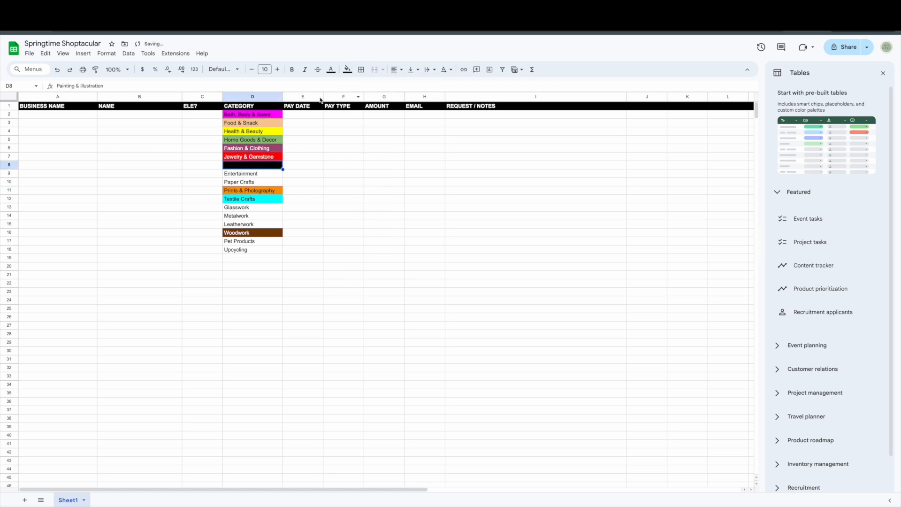
# Give Leatherwork a dark yellow fill with white text and fill the Pet Products cell with bright green.
pyautogui.click(253, 224)
pyautogui.click(347, 69)
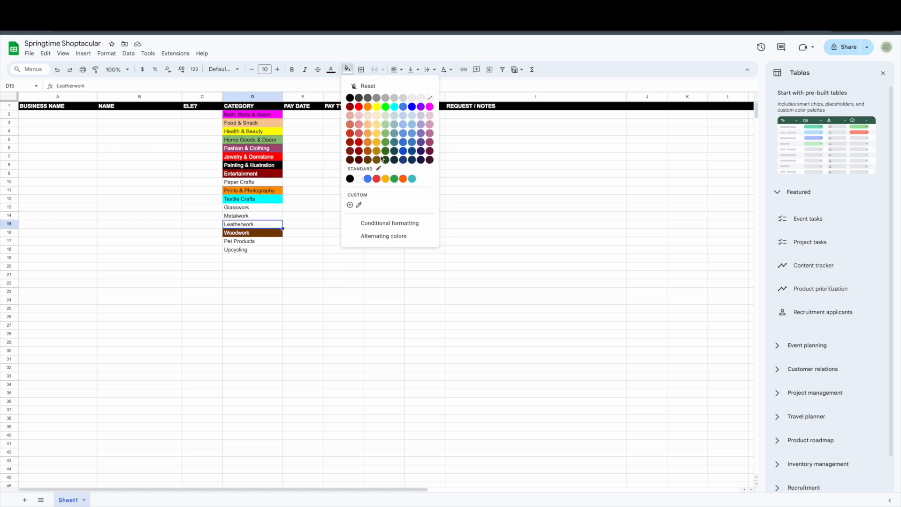
pyautogui.click(377, 152)
pyautogui.click(263, 241)
pyautogui.click(347, 69)
pyautogui.click(386, 107)
# Give the Metalwork category cell a blue fill and white text.
pyautogui.click(263, 216)
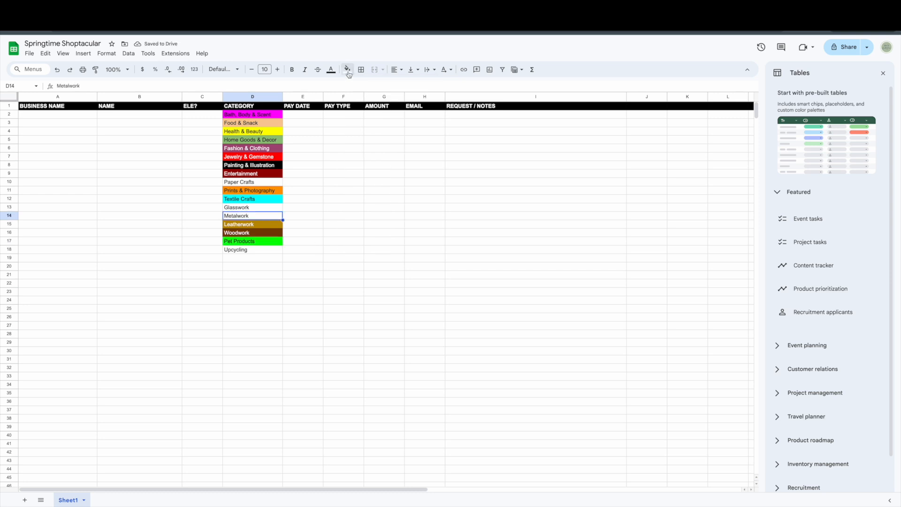
pyautogui.click(347, 69)
pyautogui.click(411, 106)
pyautogui.click(331, 69)
pyautogui.click(413, 98)
# Fill the Glasswork cell with gray and the Upcycling cell with light red.
pyautogui.click(267, 207)
pyautogui.click(348, 69)
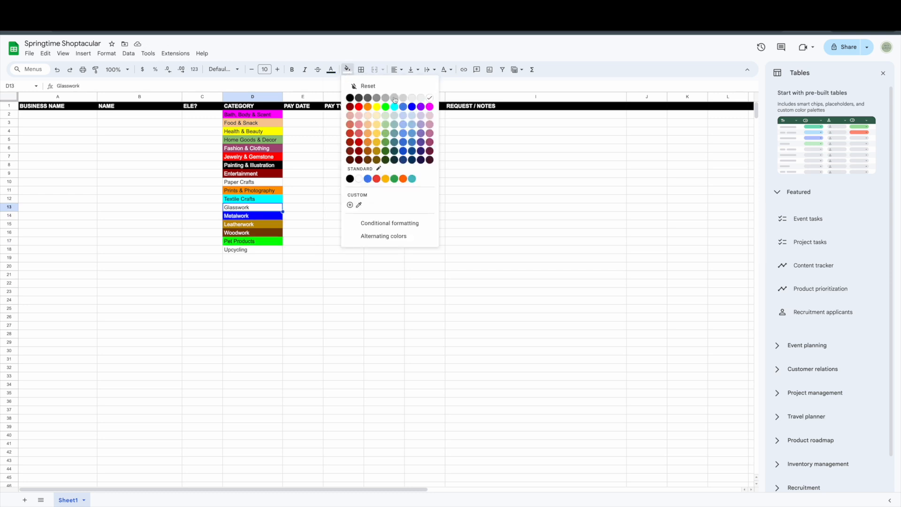
pyautogui.click(394, 98)
pyautogui.click(262, 250)
pyautogui.click(347, 69)
pyautogui.click(358, 124)
pyautogui.click(303, 216)
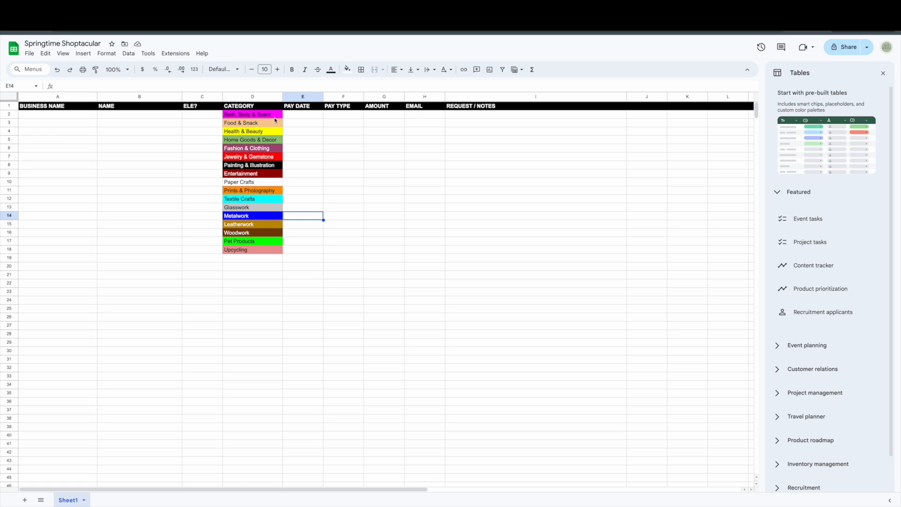
# View the custom color picker for cell fills and close it without choosing a color.
pyautogui.click(347, 69)
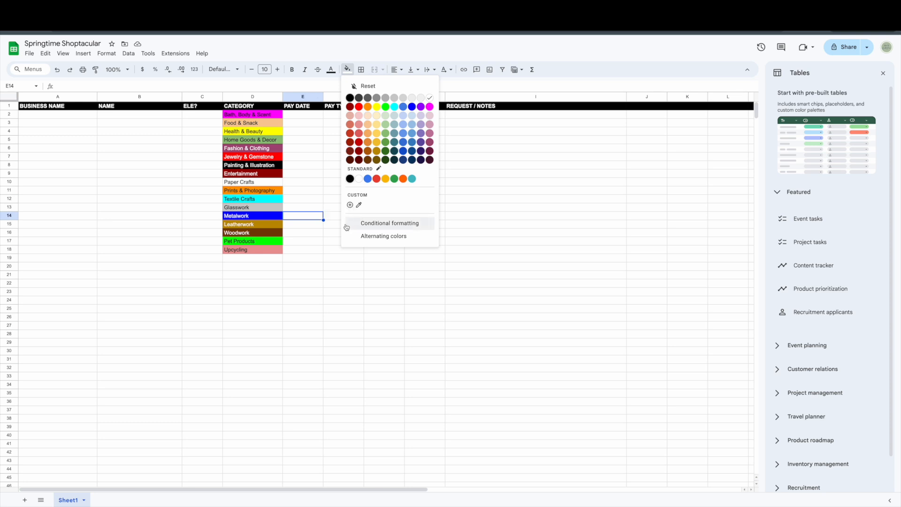
pyautogui.click(350, 205)
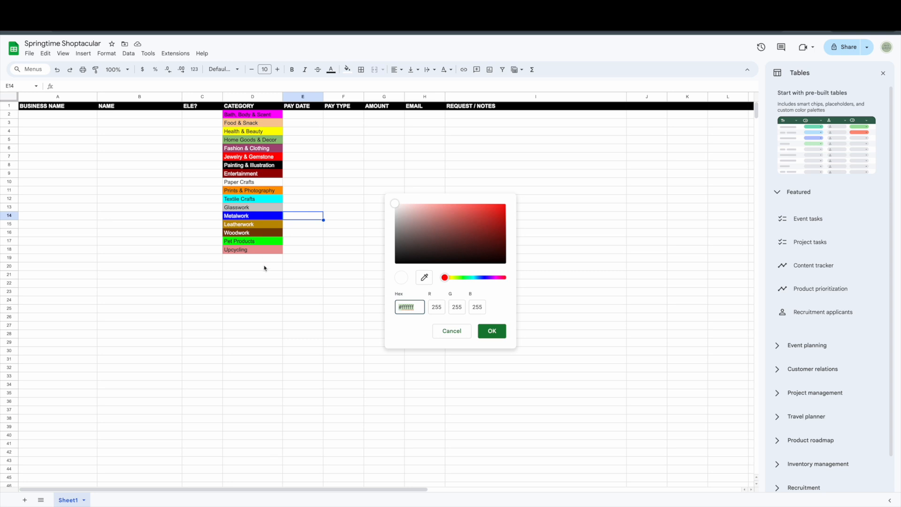
pyautogui.click(458, 334)
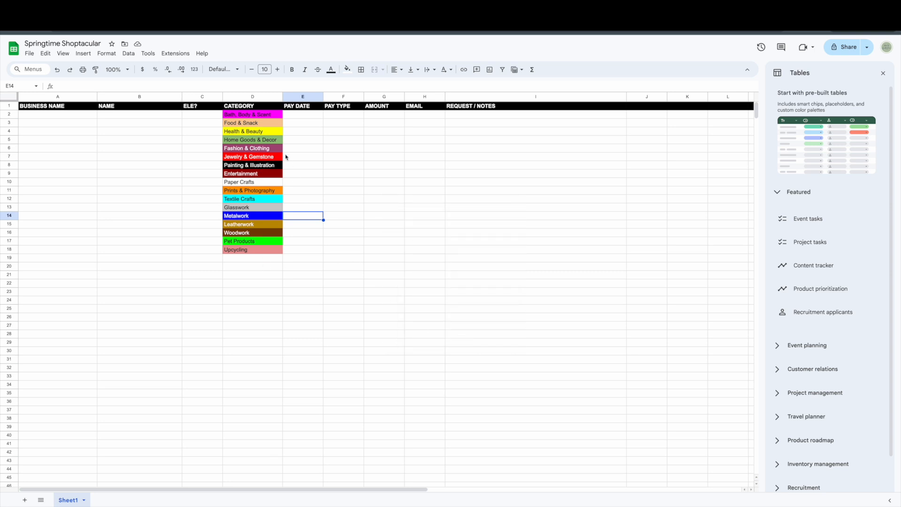
pyautogui.click(306, 252)
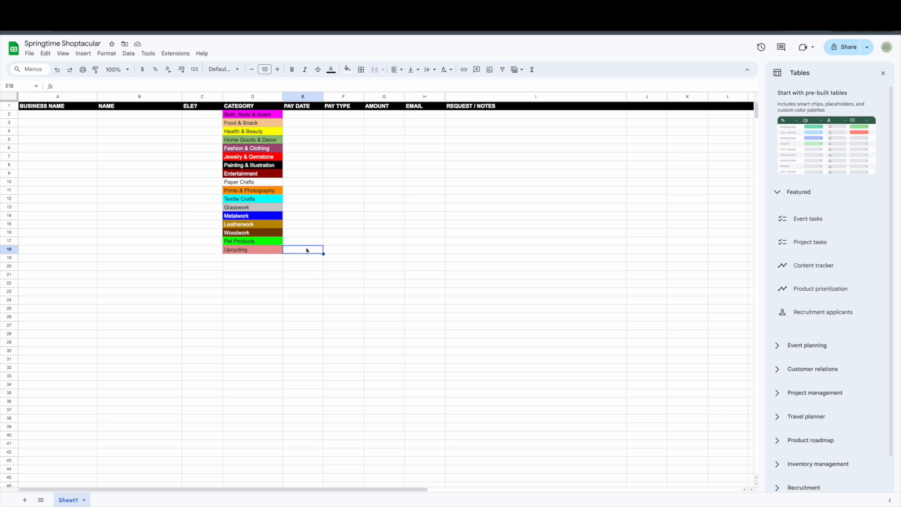
pyautogui.click(203, 259)
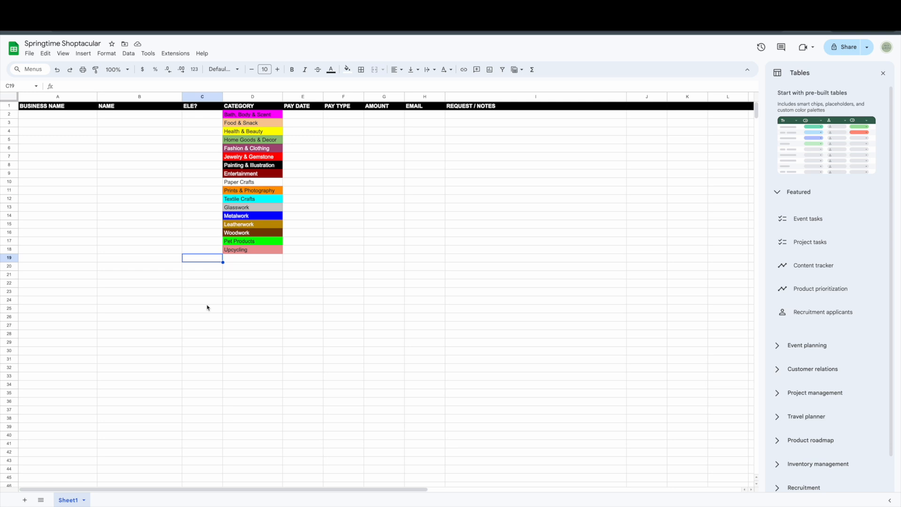
pyautogui.click(197, 268)
pyautogui.click(199, 261)
pyautogui.click(197, 270)
pyautogui.click(201, 260)
pyautogui.click(199, 268)
pyautogui.click(201, 261)
pyautogui.click(200, 268)
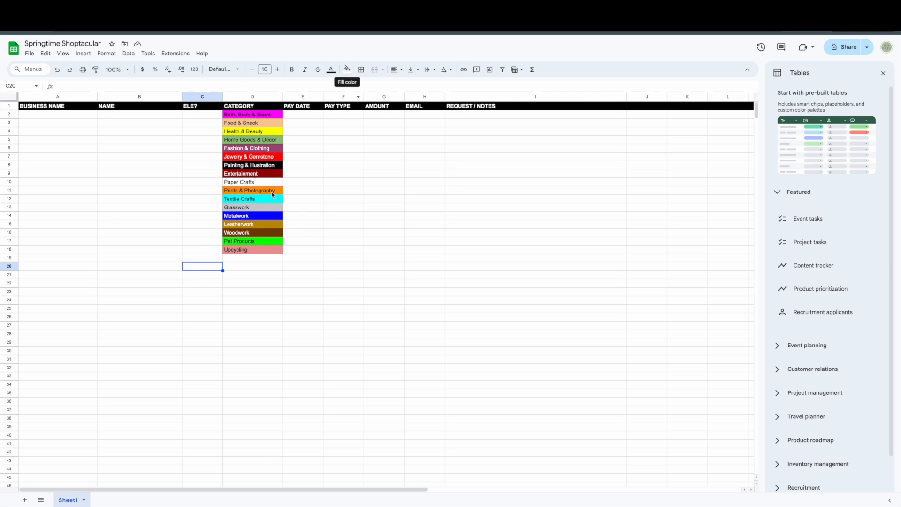
# Try a gray fill on cell C20, move the cell up to C19, and undo both changes.
pyautogui.click(348, 70)
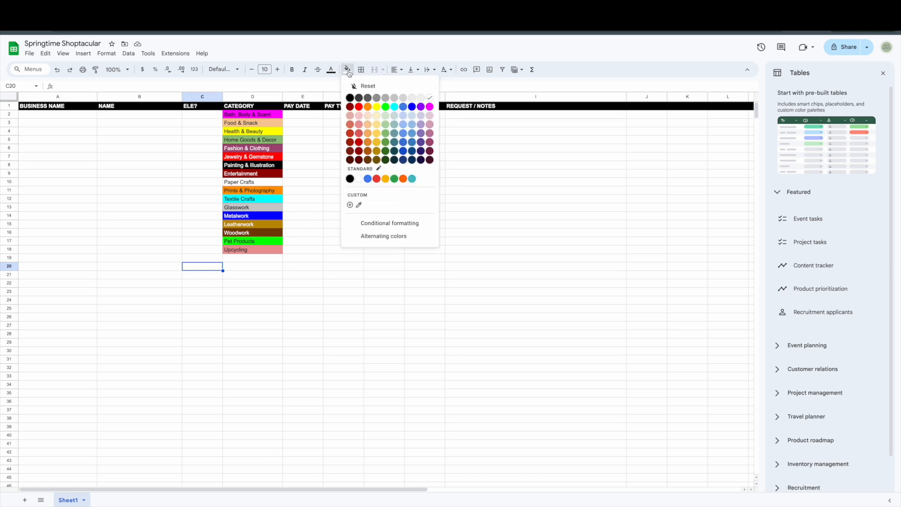
pyautogui.click(379, 98)
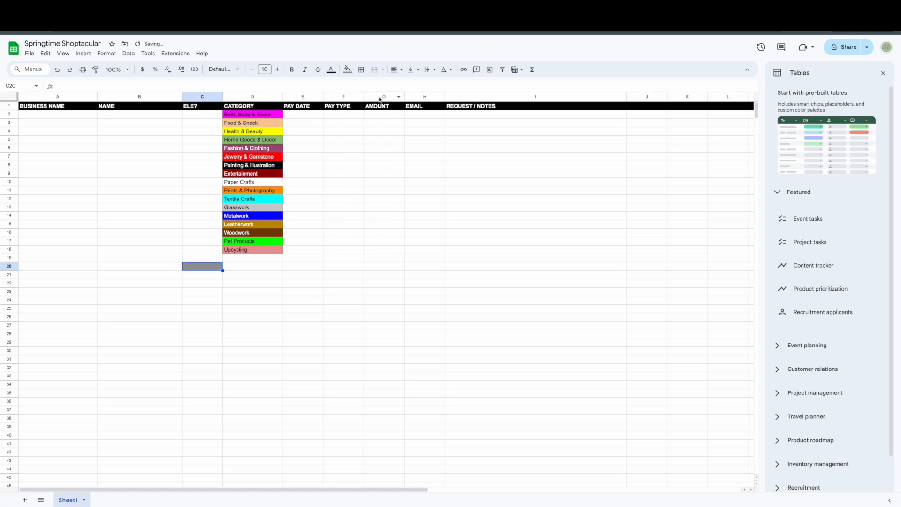
pyautogui.moveTo(207, 262); pyautogui.dragTo(207, 253)
pyautogui.click(206, 270)
pyautogui.click(207, 260)
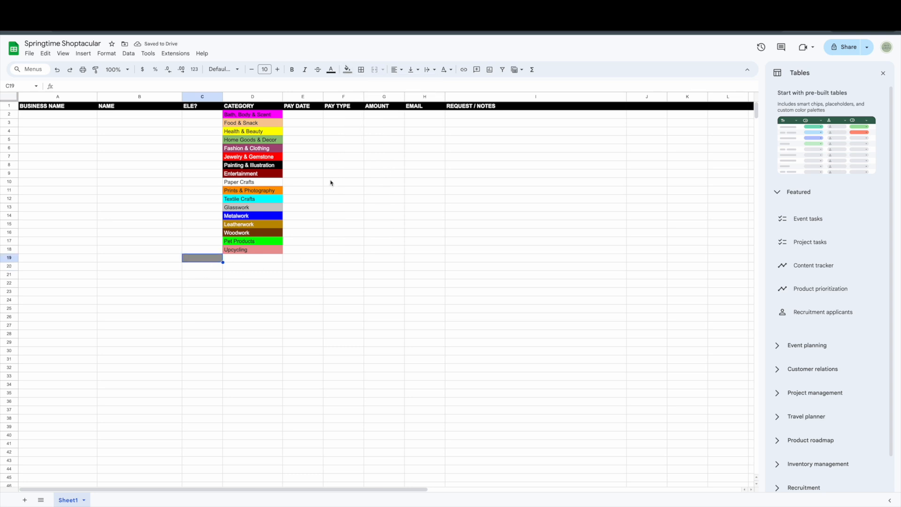
pyautogui.hotkey('ctrl', 'z')
pyautogui.hotkey('ctrl', 'z')
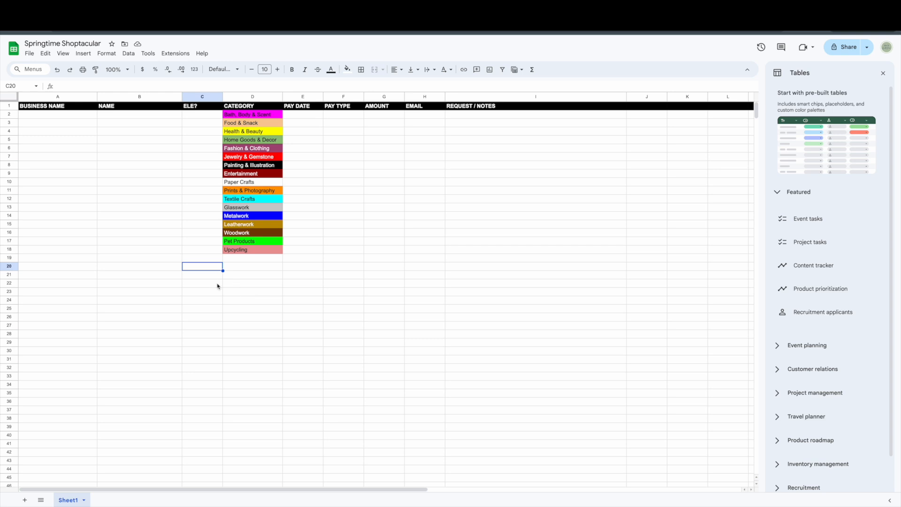
pyautogui.click(384, 97)
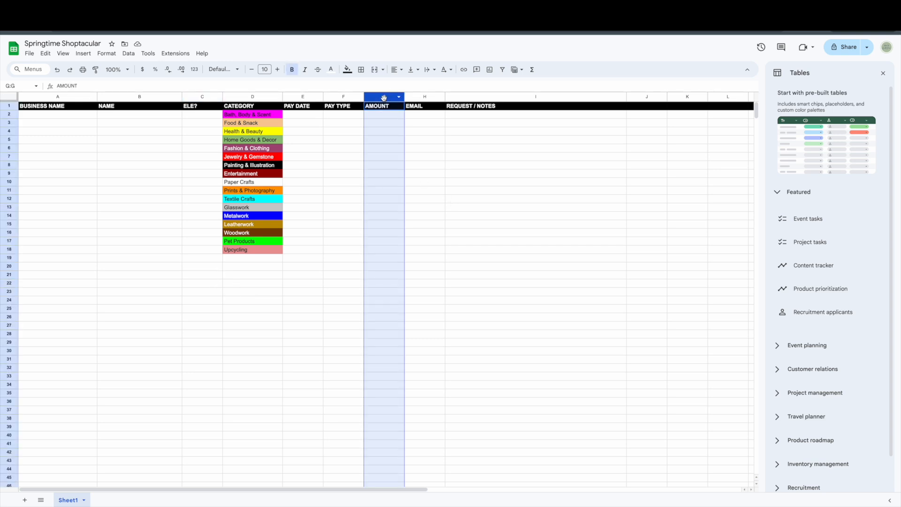
pyautogui.click(345, 97)
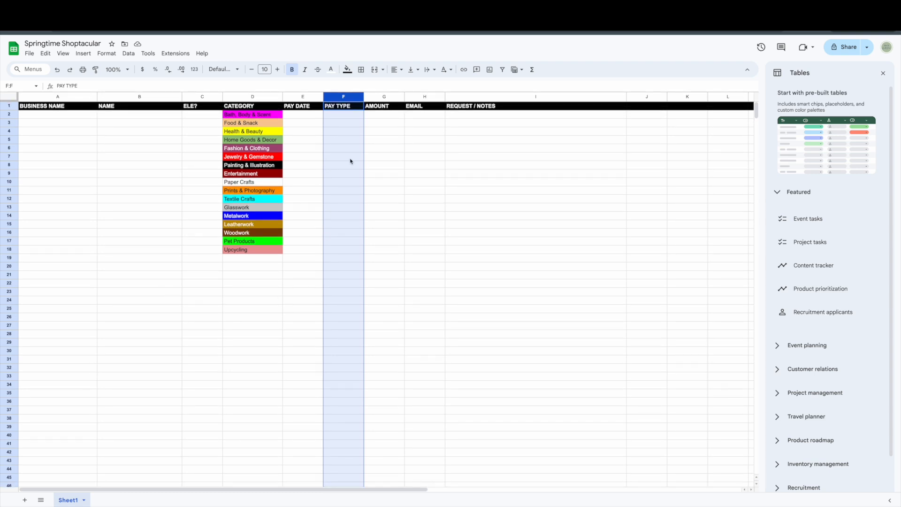
pyautogui.click(300, 96)
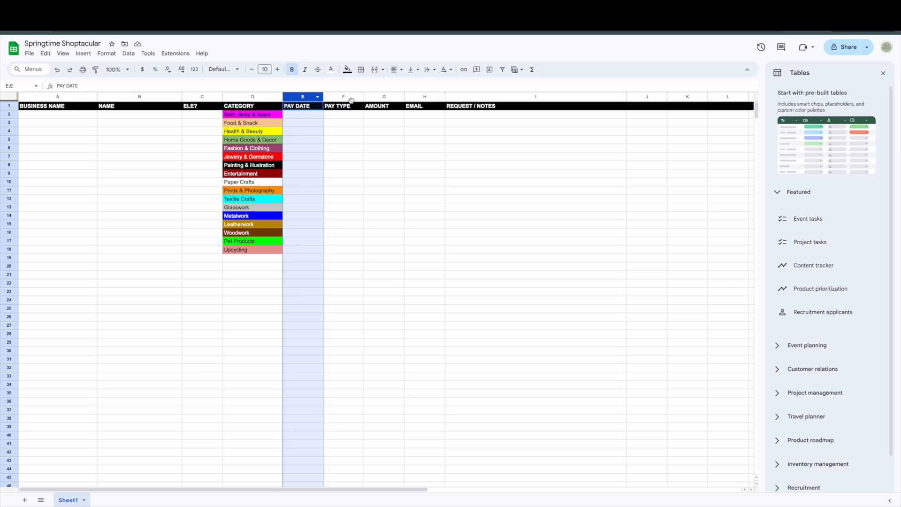
pyautogui.click(347, 97)
pyautogui.click(381, 96)
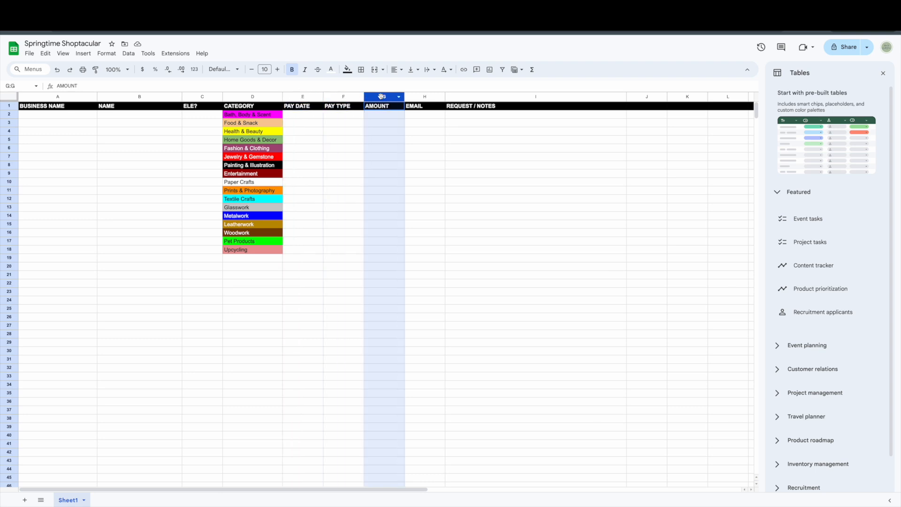
pyautogui.click(342, 98)
pyautogui.click(289, 98)
pyautogui.click(338, 100)
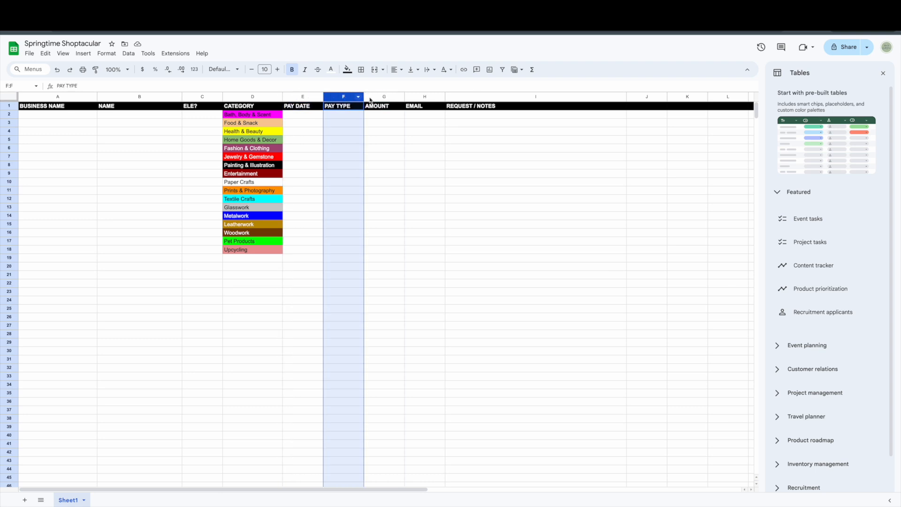
pyautogui.click(383, 98)
pyautogui.click(348, 97)
pyautogui.click(304, 96)
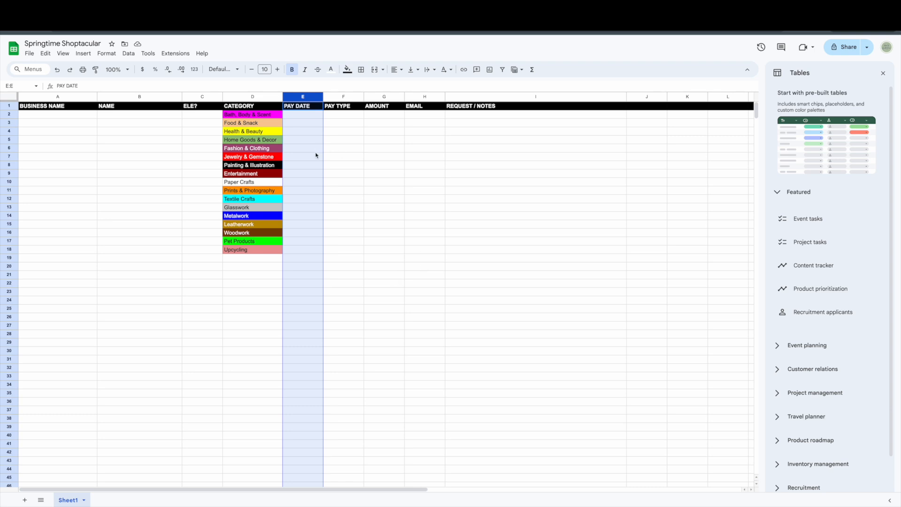
pyautogui.click(179, 209)
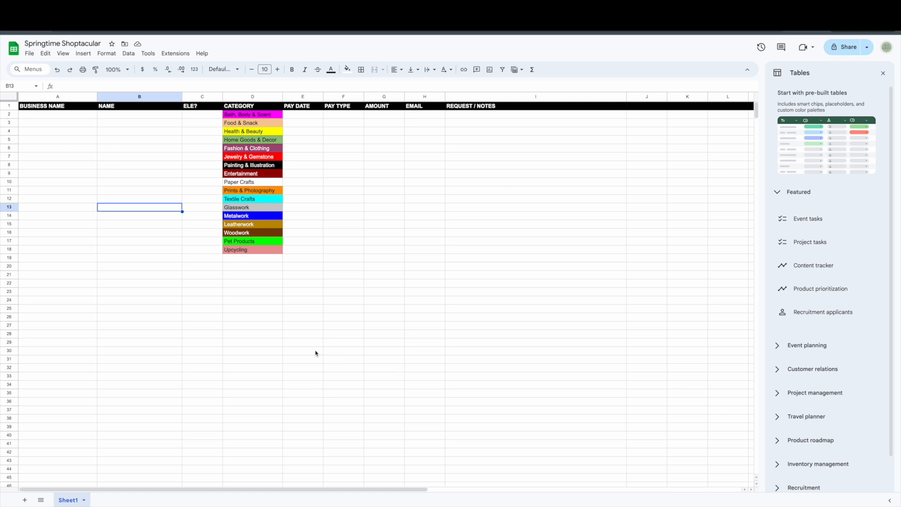
pyautogui.click(10, 114)
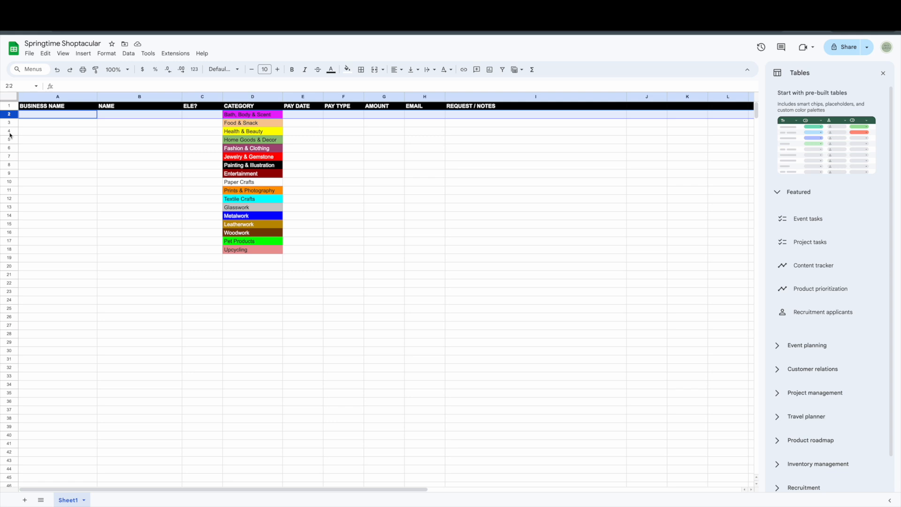
pyautogui.click(303, 97)
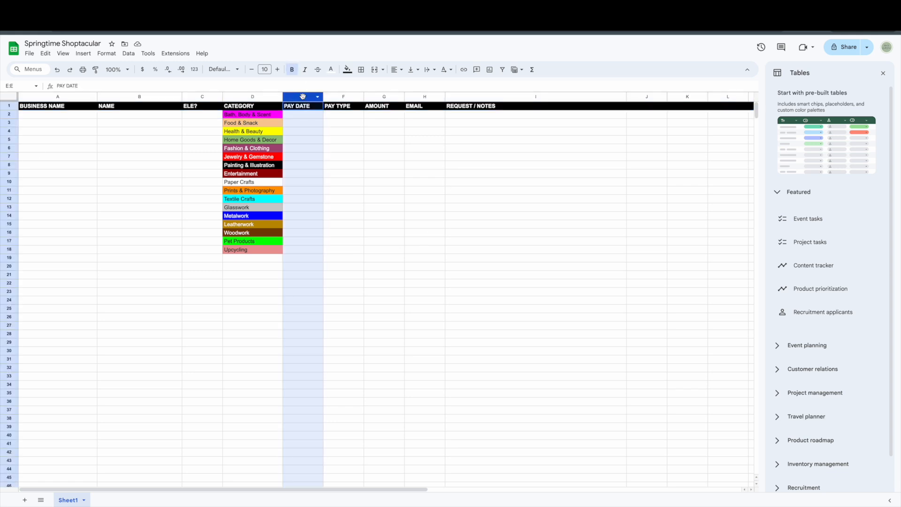
pyautogui.moveTo(303, 96); pyautogui.dragTo(384, 97)
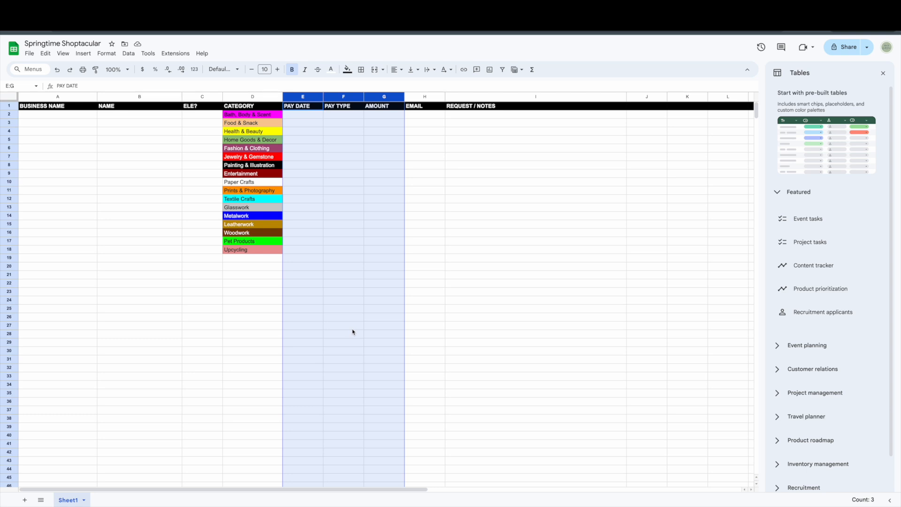
# Add a second sheet and copy the header row of Sheet1 into row 1 of Sheet2.
pyautogui.click(26, 501)
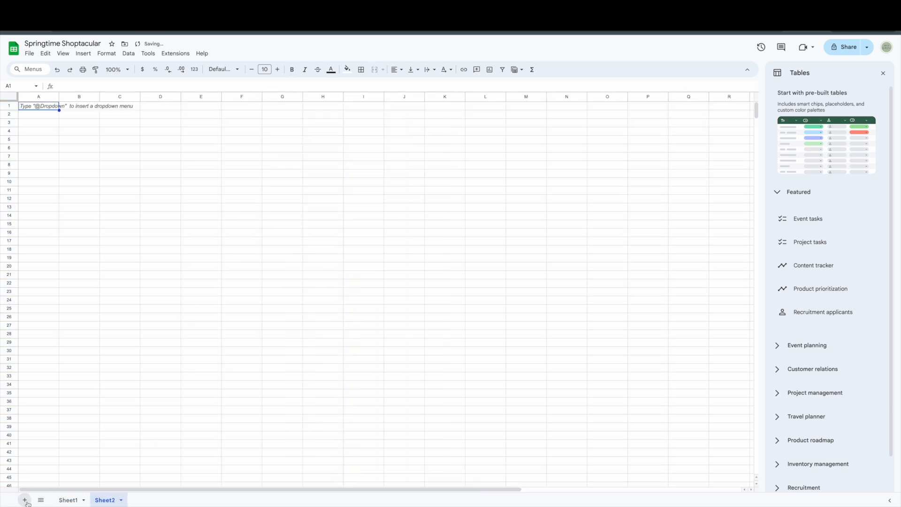
pyautogui.click(69, 500)
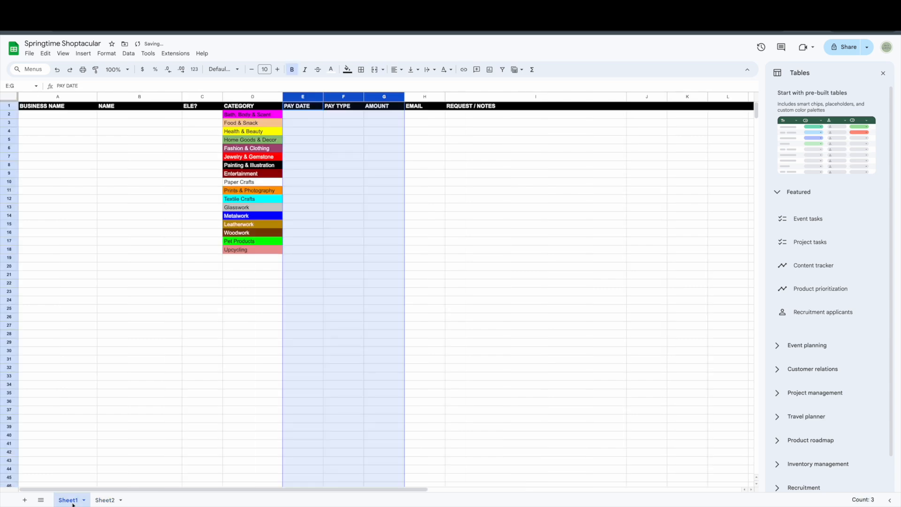
pyautogui.click(9, 106)
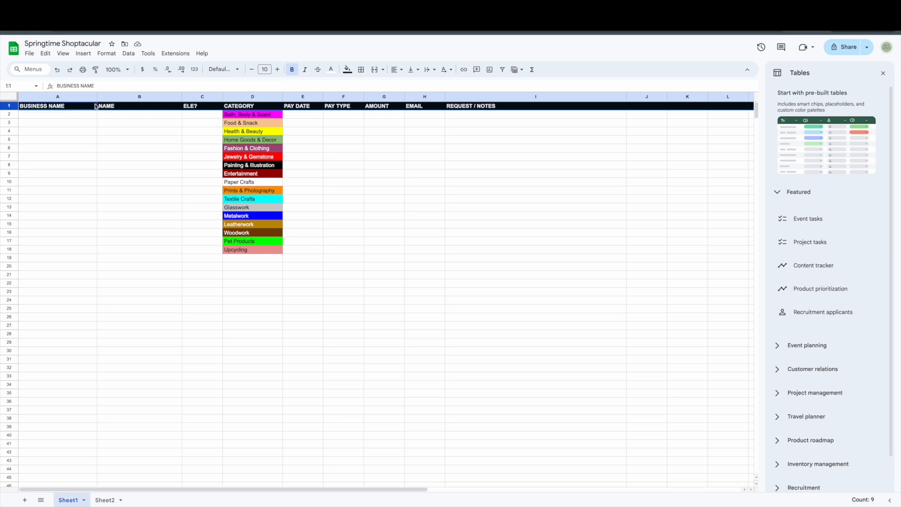
pyautogui.hotkey('ctrl', 'c')
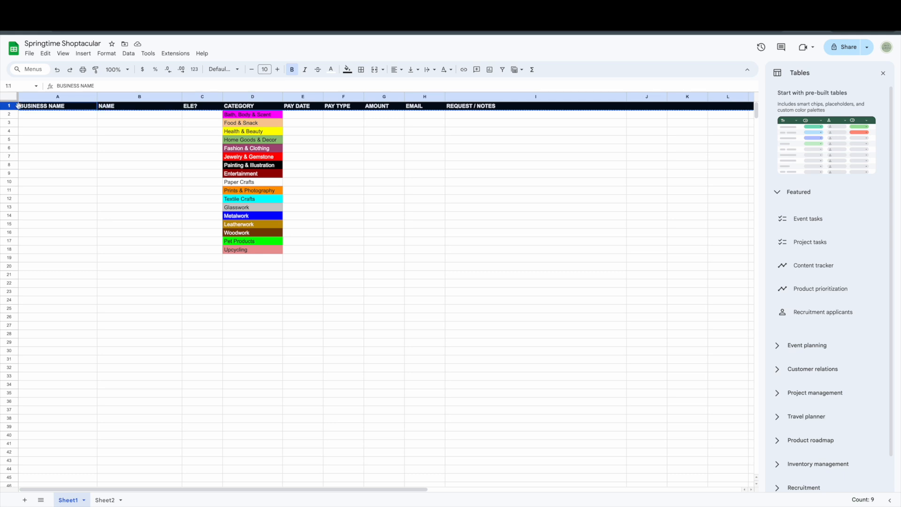
pyautogui.click(102, 501)
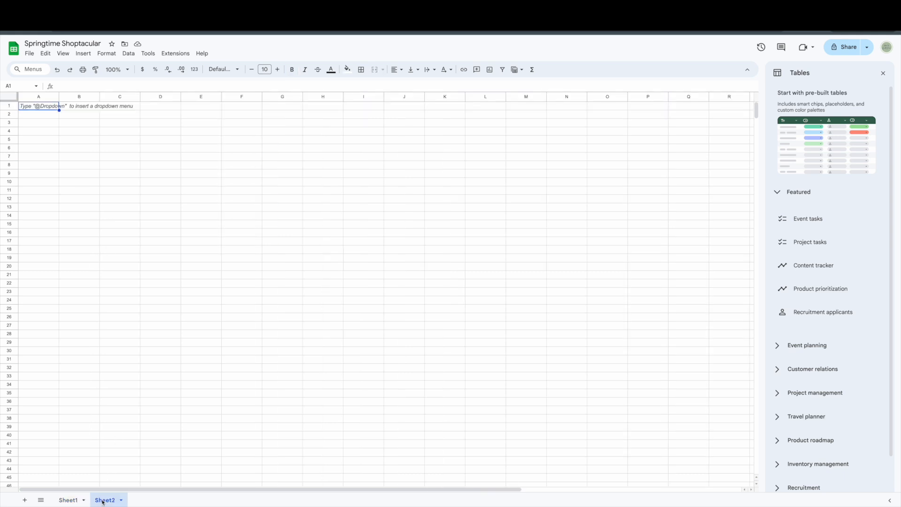
pyautogui.click(9, 106)
pyautogui.hotkey('ctrl', 'v')
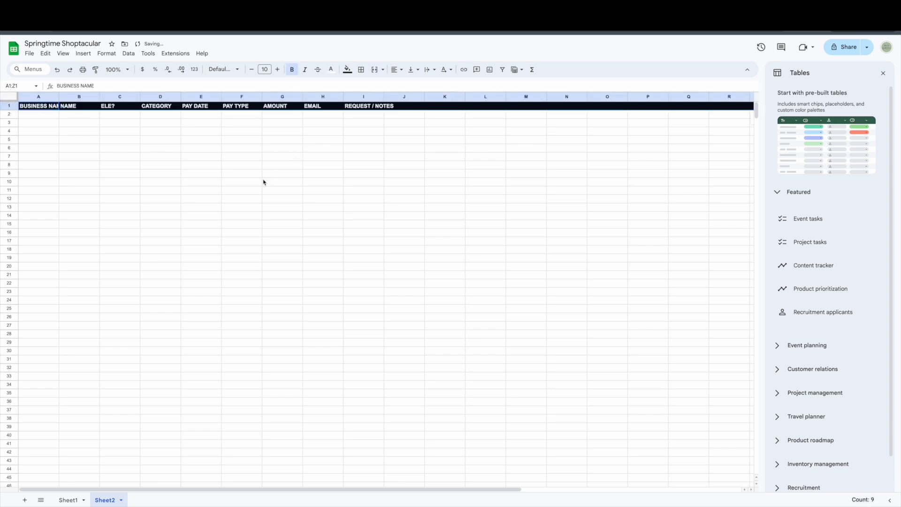
# Widen column A of Sheet2 to fit the BUSINESS NAME header and rename Sheet1 as CONFIRMED VENDORS.
pyautogui.moveTo(58, 96); pyautogui.dragTo(97, 99)
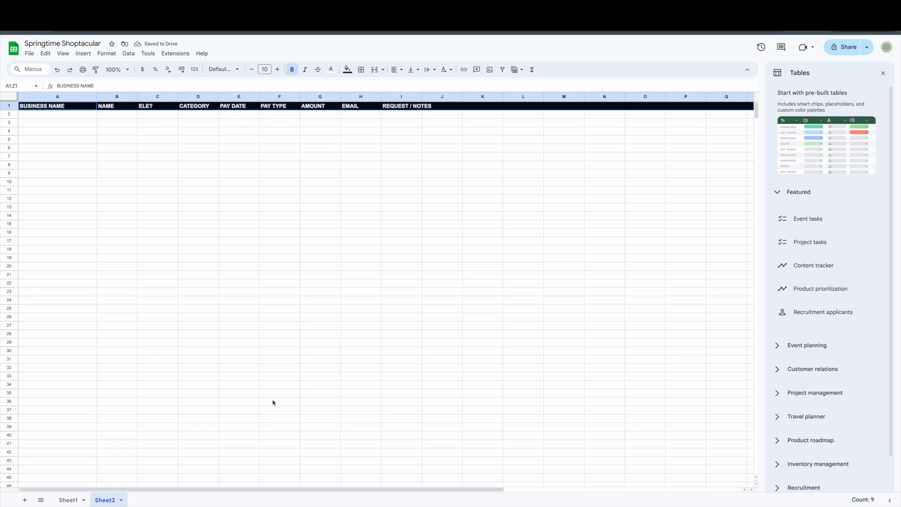
pyautogui.click(79, 501)
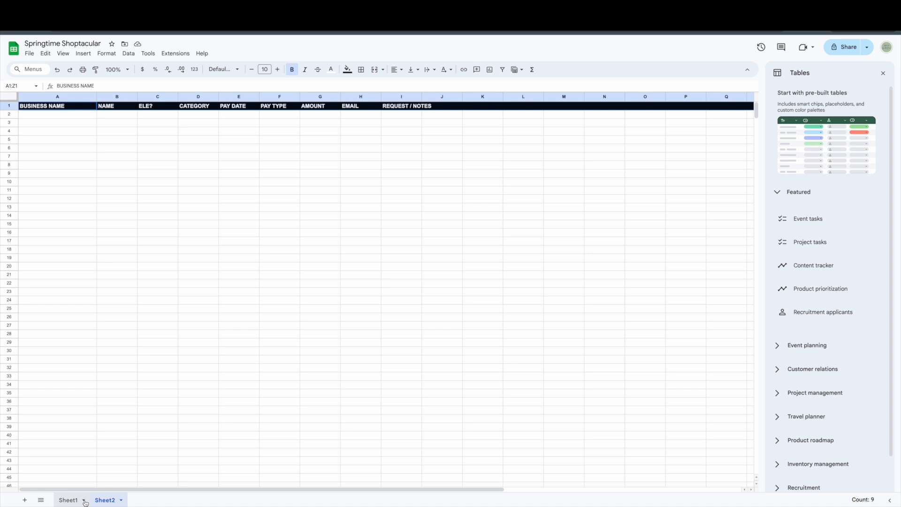
pyautogui.click(84, 500)
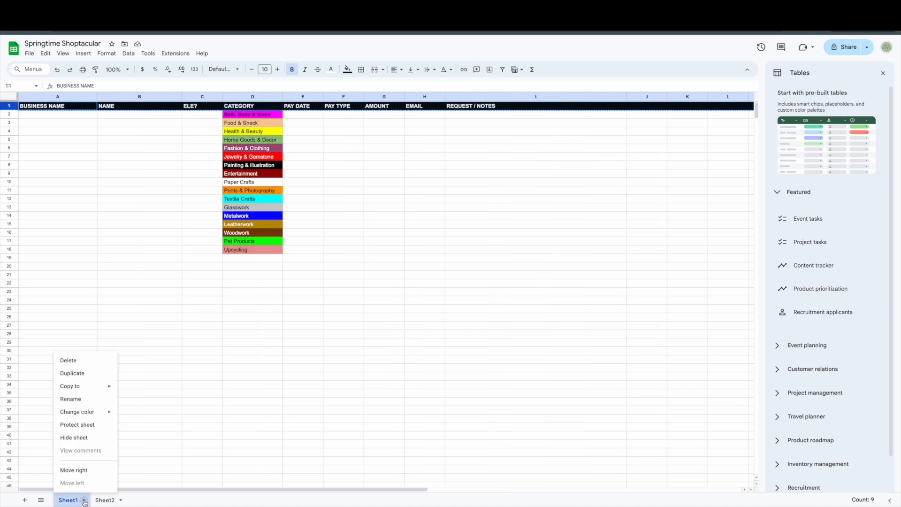
pyautogui.click(78, 403)
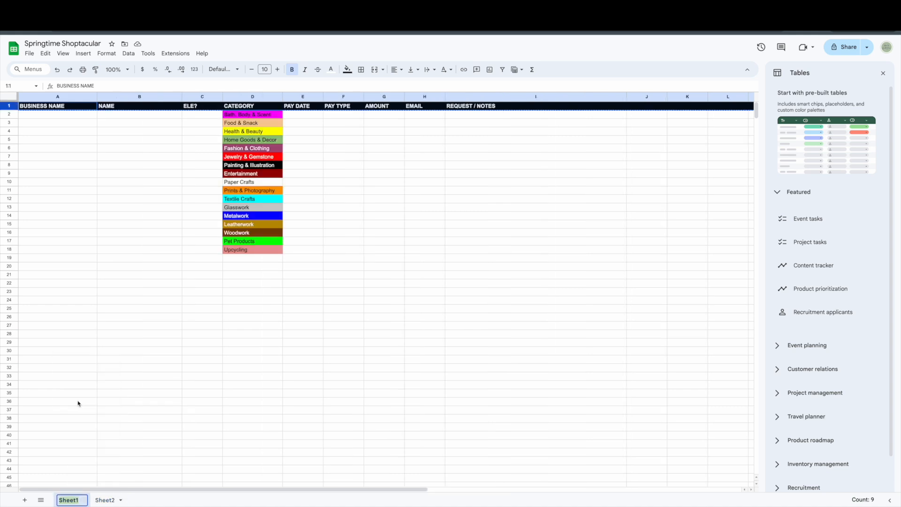
pyautogui.write('CONFIRMED VENDORS')
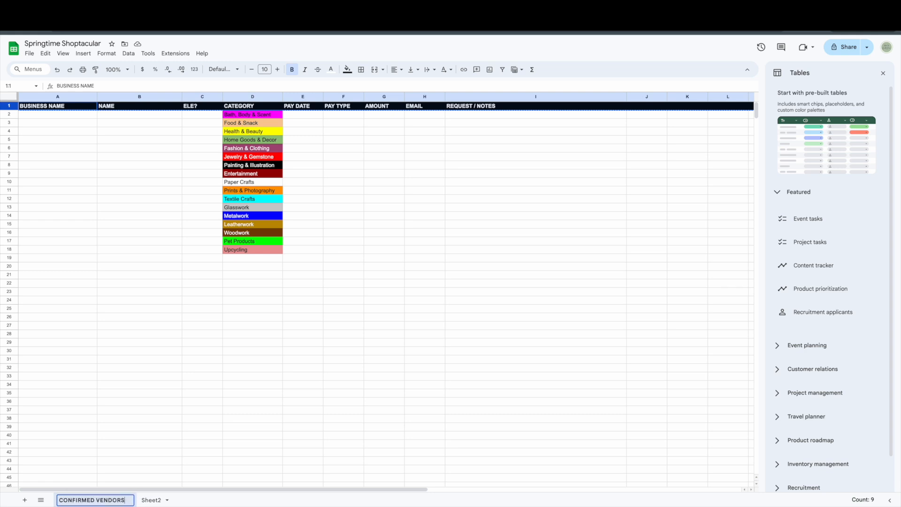
pyautogui.click(137, 329)
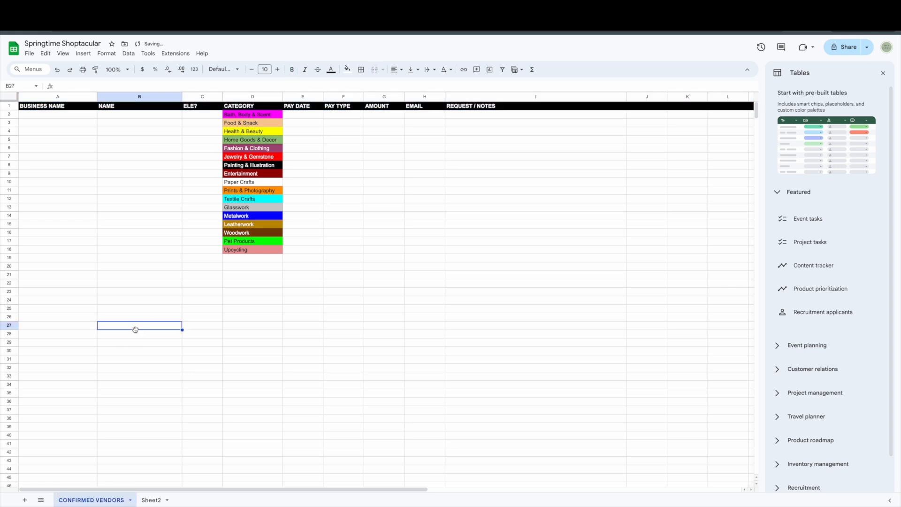
# Rename Sheet2 as BACKUPS.
pyautogui.click(162, 500)
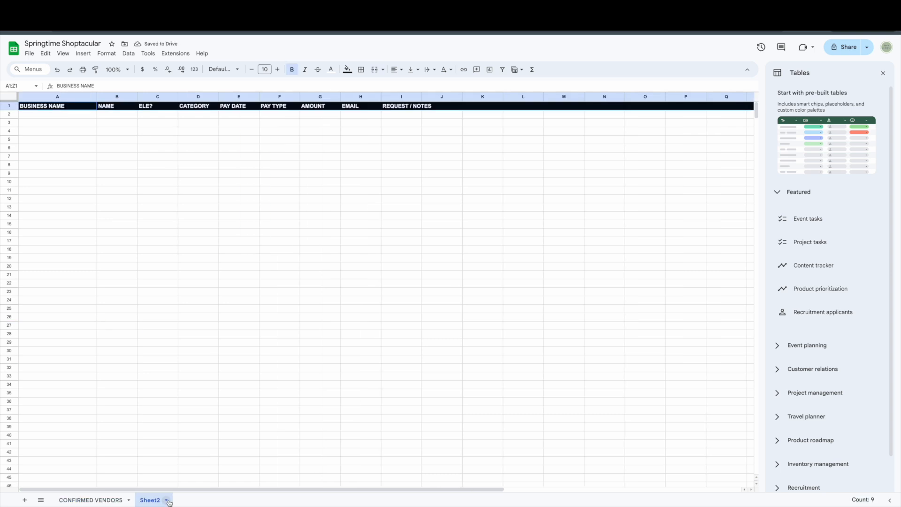
pyautogui.click(166, 501)
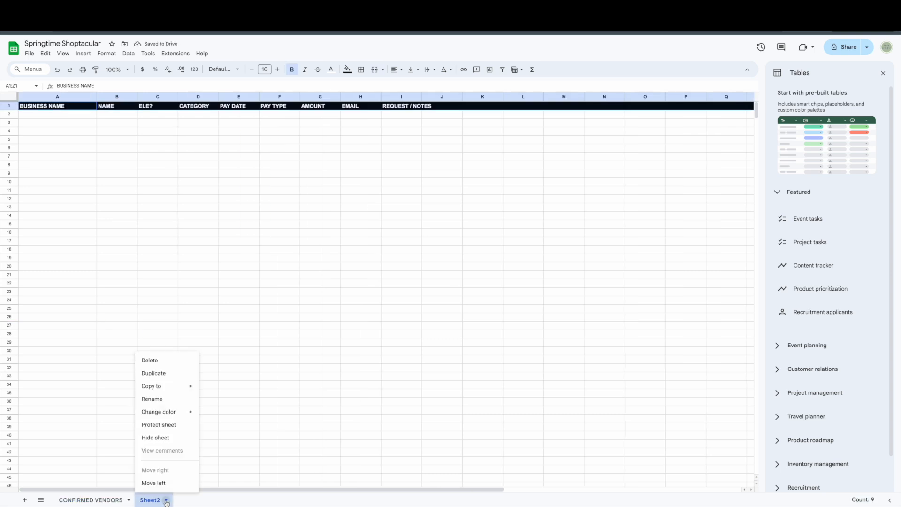
pyautogui.click(160, 399)
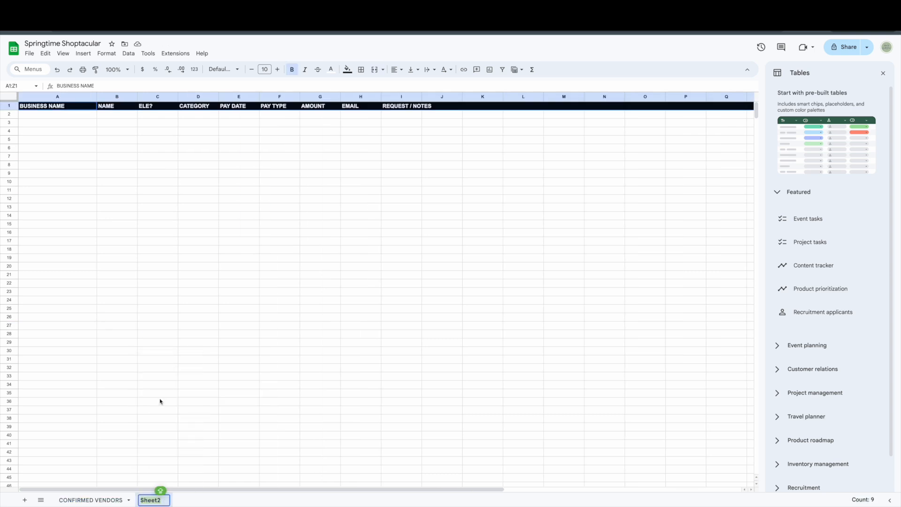
pyautogui.write('BACKUPS')
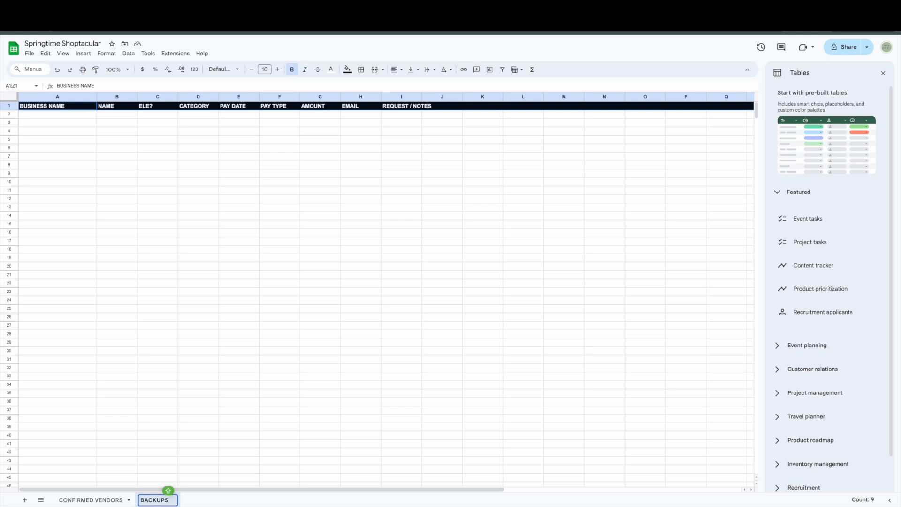
pyautogui.click(279, 326)
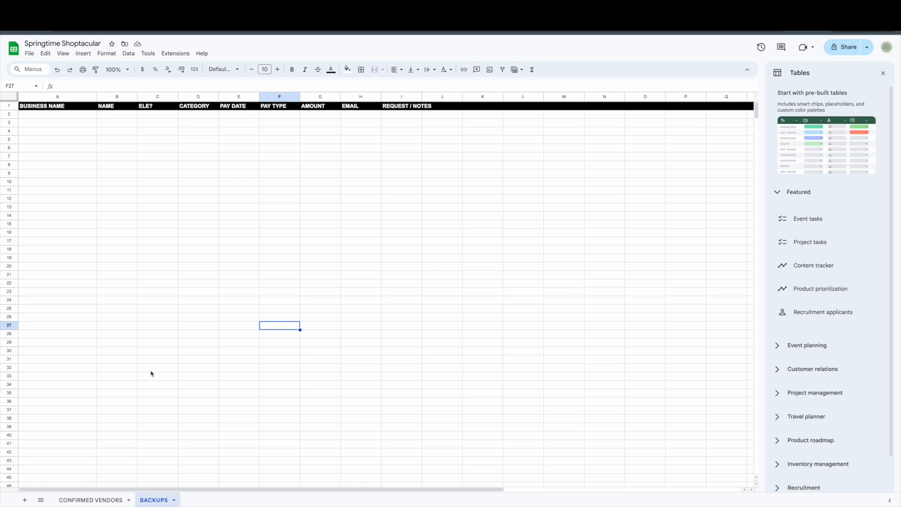
# Compare the CONFIRMED VENDORS and BACKUPS sheets, highlighting rows 2 to 10 of BACKUPS where backup vendors would be listed.
pyautogui.click(93, 500)
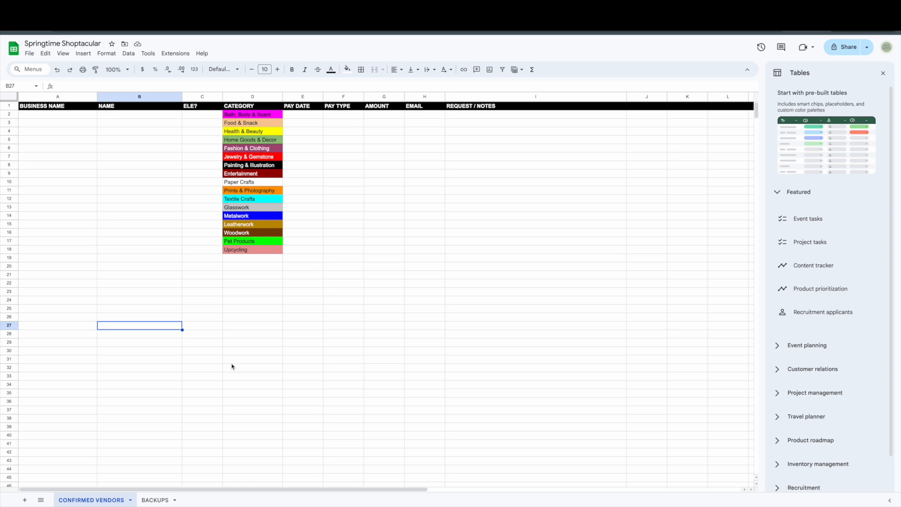
pyautogui.click(158, 500)
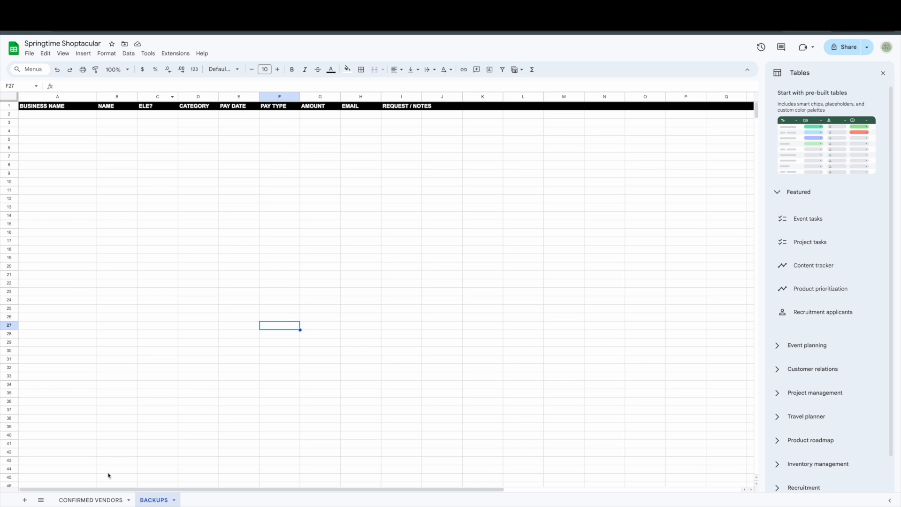
pyautogui.click(96, 500)
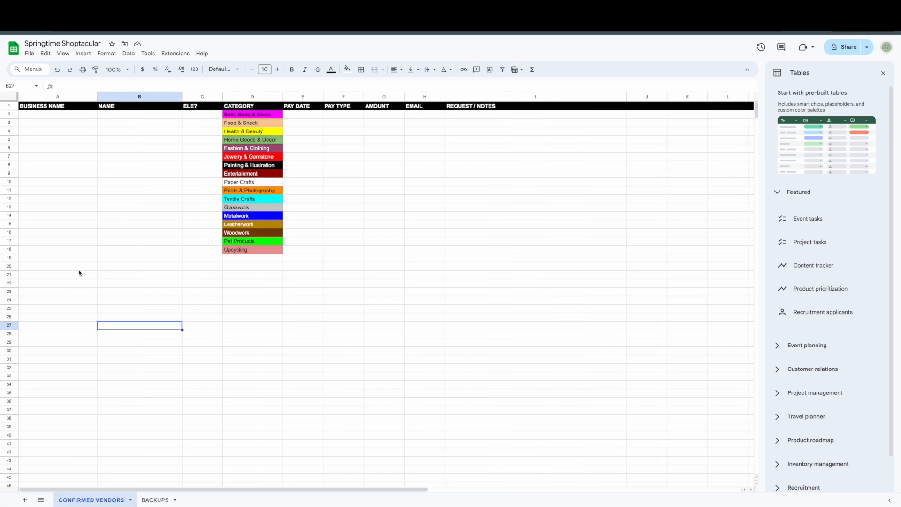
pyautogui.click(159, 500)
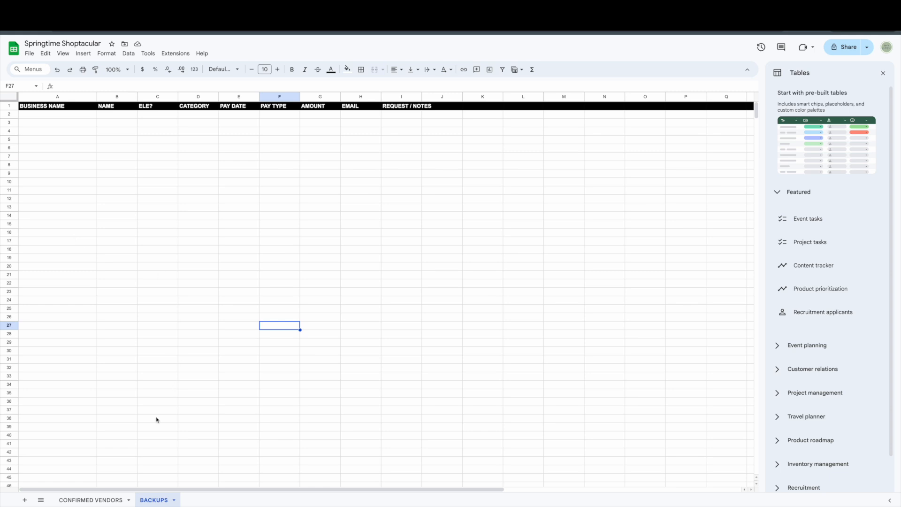
pyautogui.click(91, 500)
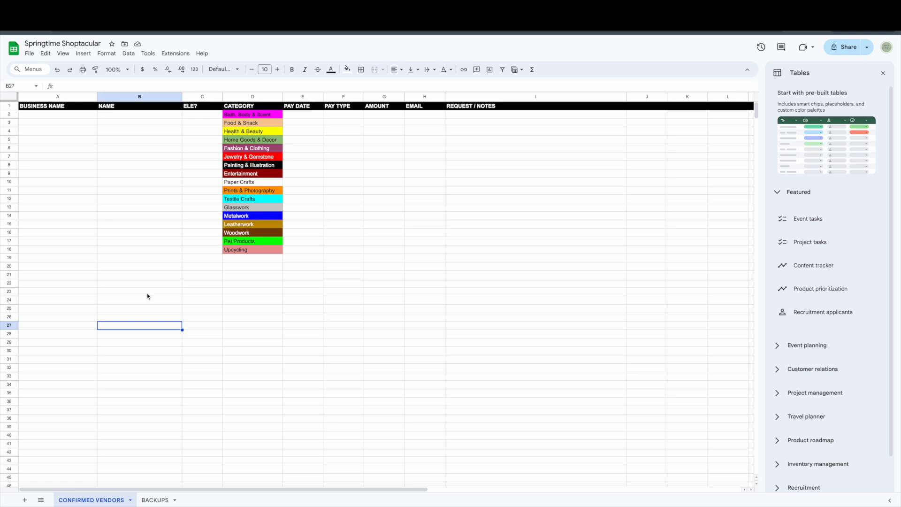
pyautogui.click(155, 499)
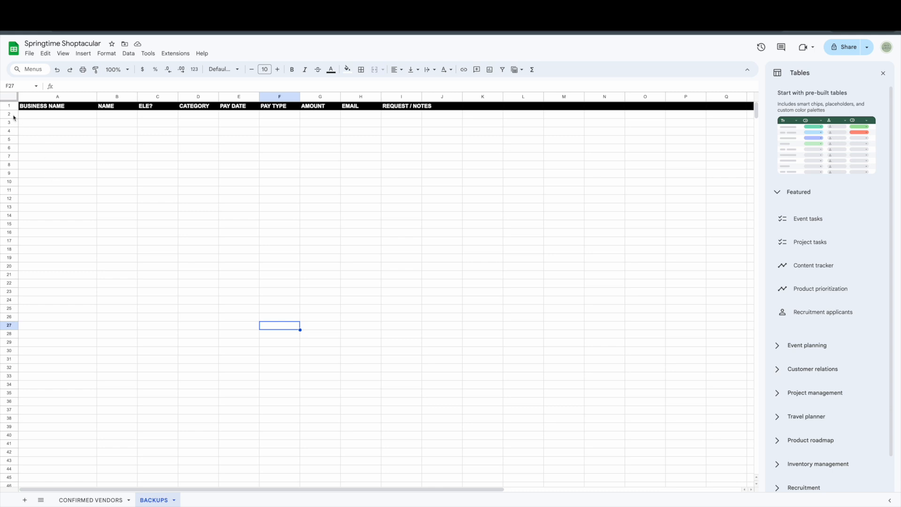
pyautogui.moveTo(9, 114); pyautogui.dragTo(10, 183)
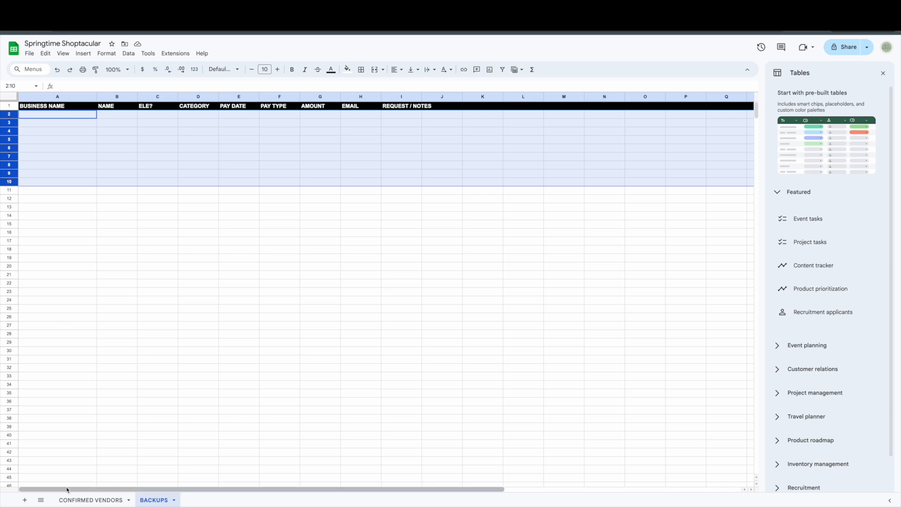
pyautogui.click(90, 500)
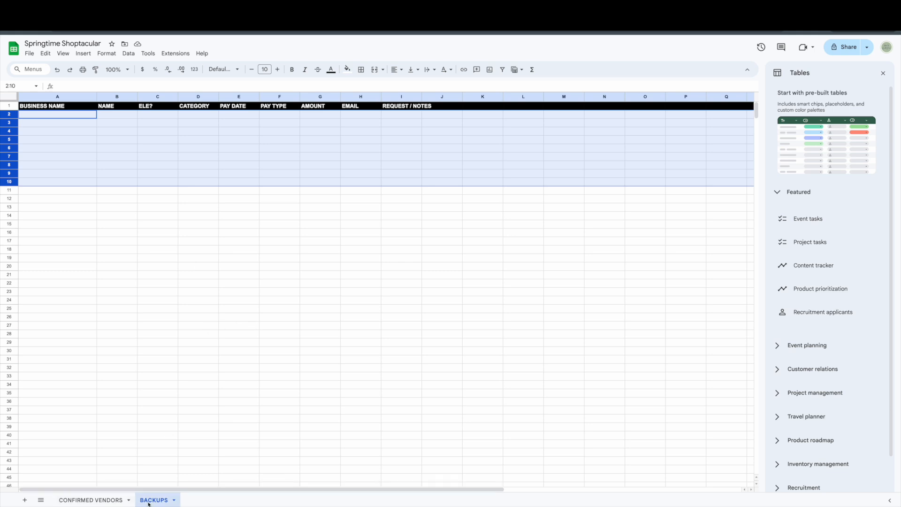
# Add a BOOTH header in column J of the CONFIRMED VENDORS sheet, after REQUEST / NOTES.
pyautogui.click(99, 500)
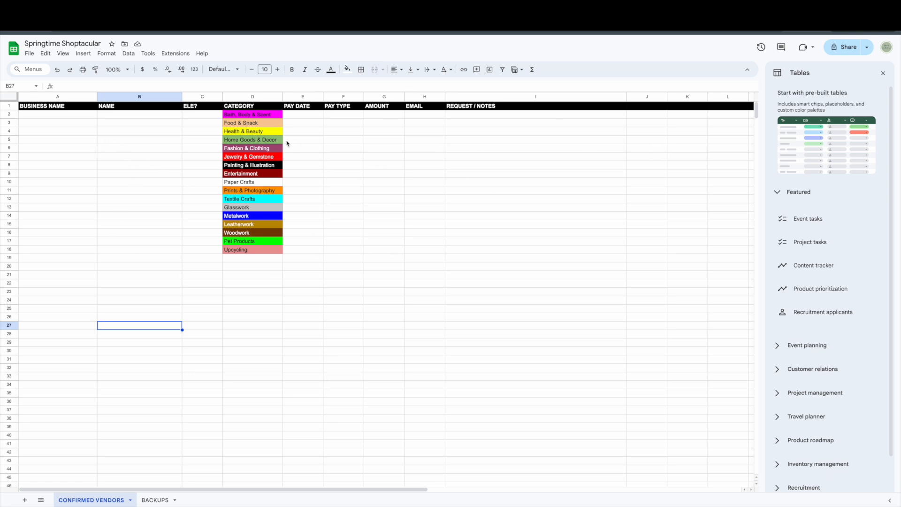
pyautogui.click(641, 97)
pyautogui.write('BOOTH')
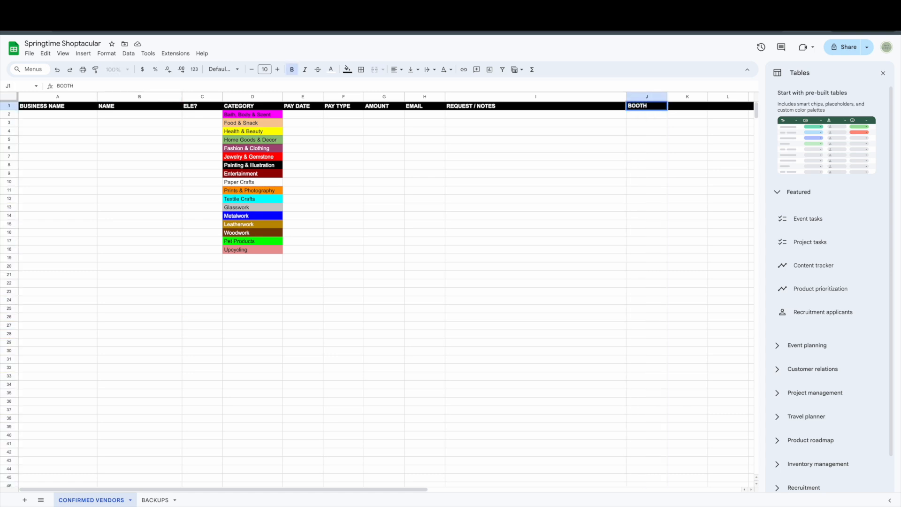
pyautogui.click(598, 210)
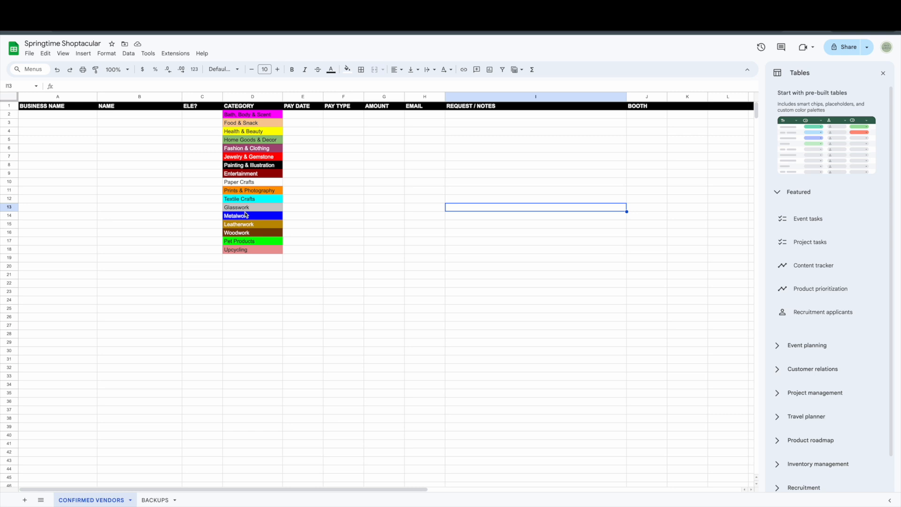
# Move the BOOTH column between the NAME and ELE? columns.
pyautogui.click(644, 97)
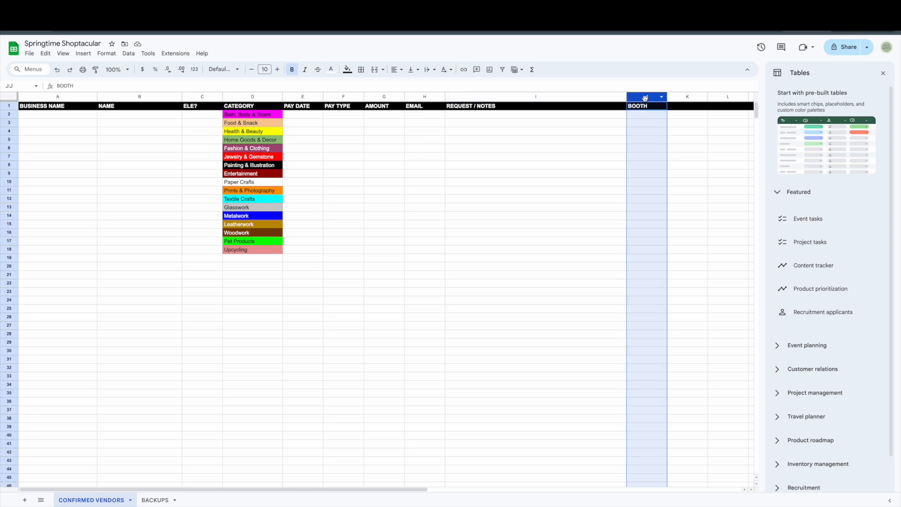
pyautogui.moveTo(648, 97); pyautogui.dragTo(648, 96)
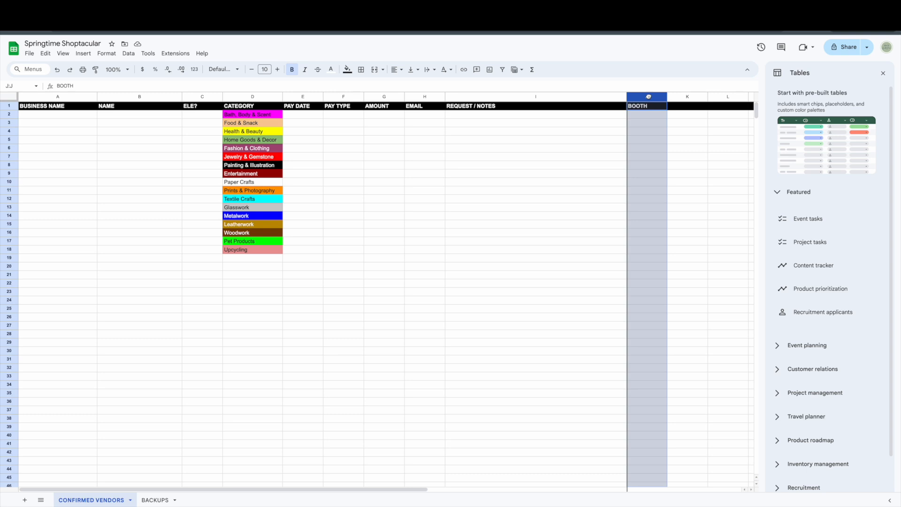
pyautogui.moveTo(648, 97); pyautogui.dragTo(219, 100)
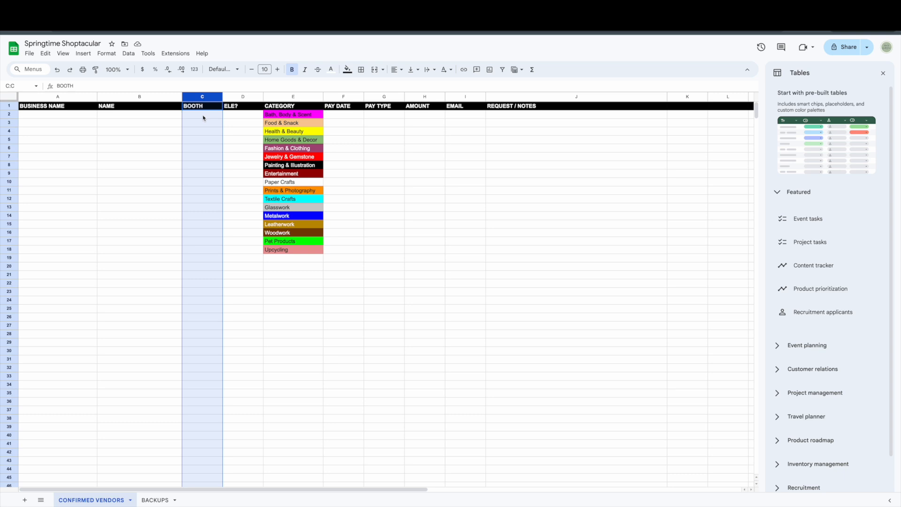
pyautogui.click(203, 117)
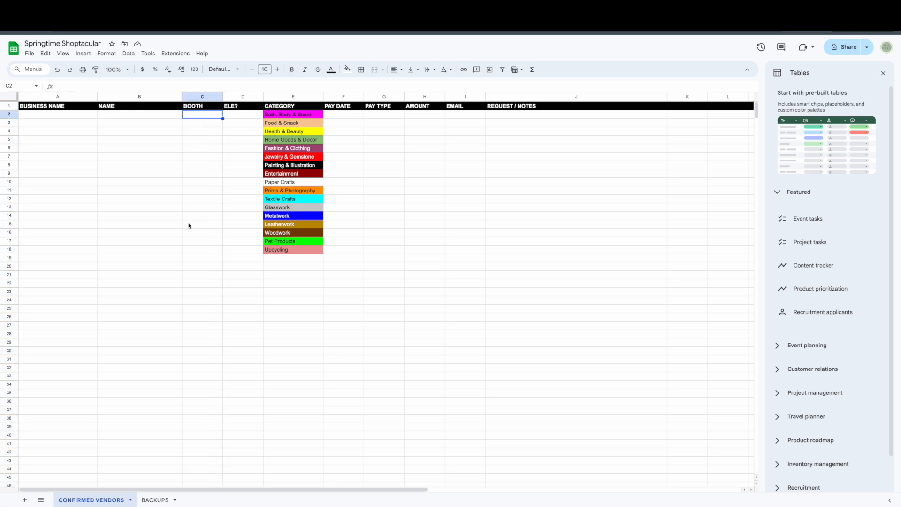
# Enter the sample business names John Crafts, Janes Crafts and Bill's Crafts in cells A2 to A4.
pyautogui.click(74, 117)
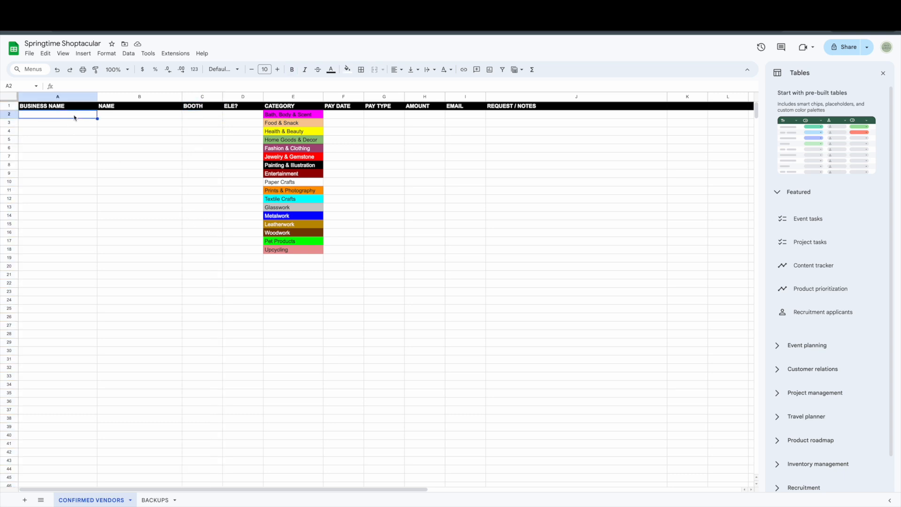
pyautogui.write('John Craft')
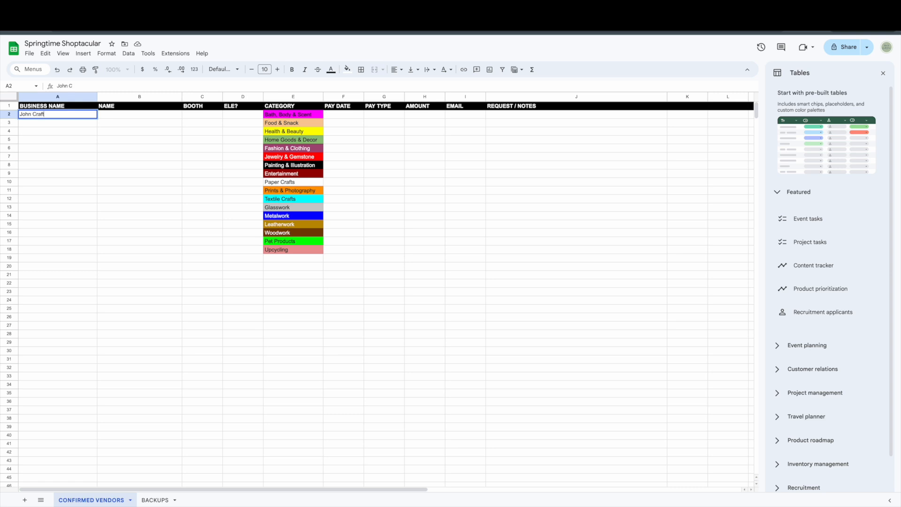
pyautogui.write('s')
pyautogui.press('Return')
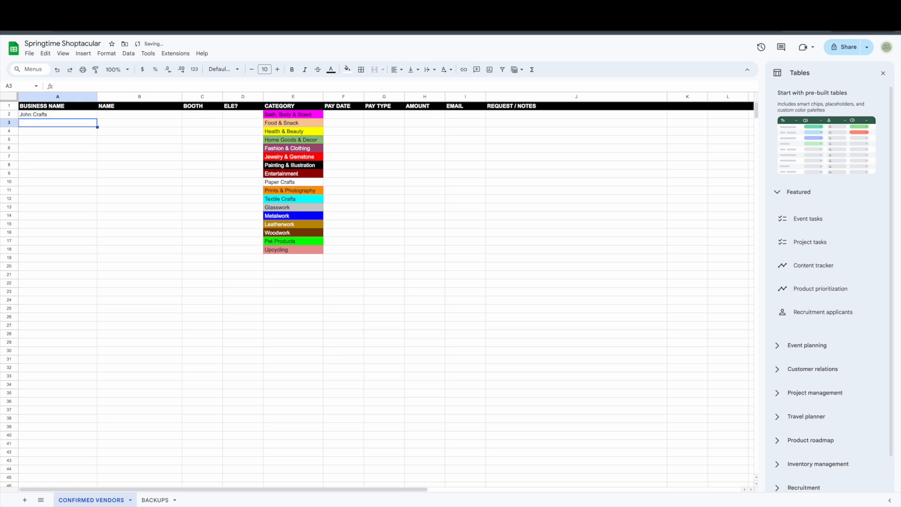
pyautogui.write('James')
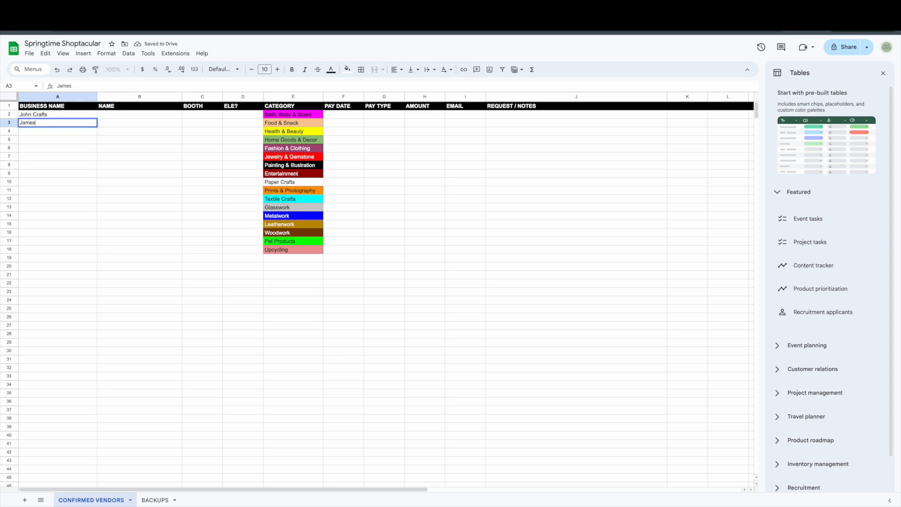
pyautogui.press('BackSpace')
pyautogui.press('BackSpace')
pyautogui.press('BackSpace')
pyautogui.write('nes Crafts')
pyautogui.press('Return')
pyautogui.write('Bill')
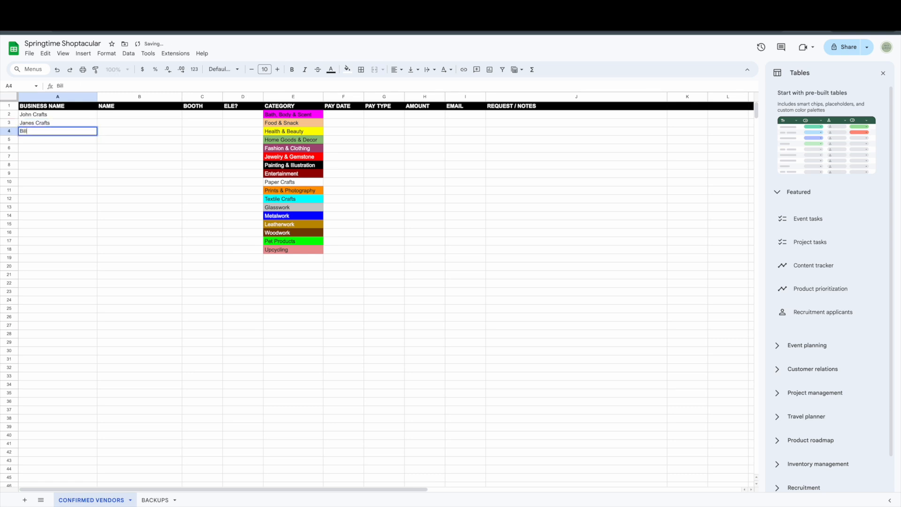
pyautogui.write("'s Crafts")
# Enter booth numbers 1, 2 and 3 for the three businesses in cells C2 to C4.
pyautogui.press('Up')
pyautogui.press('Up')
pyautogui.press('Right')
pyautogui.press('Right')
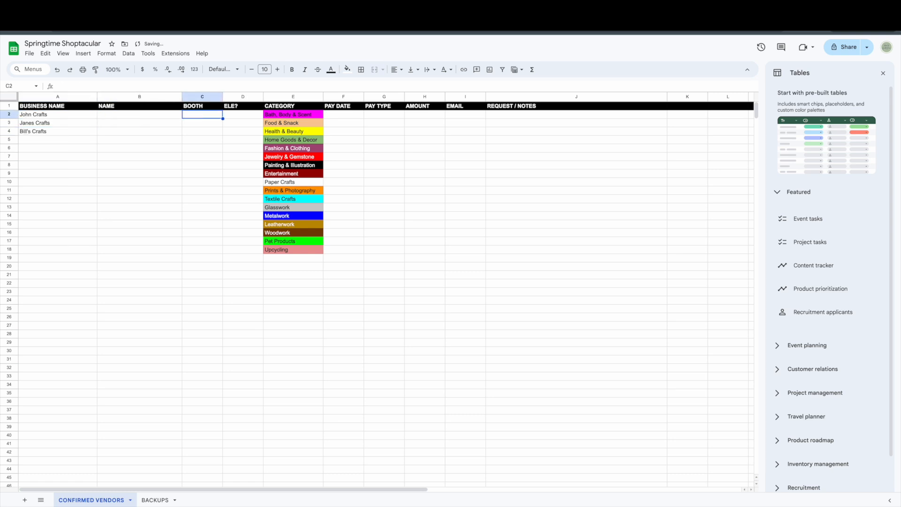
pyautogui.write('1')
pyautogui.press('Return')
pyautogui.write('2')
pyautogui.press('Return')
pyautogui.write('3')
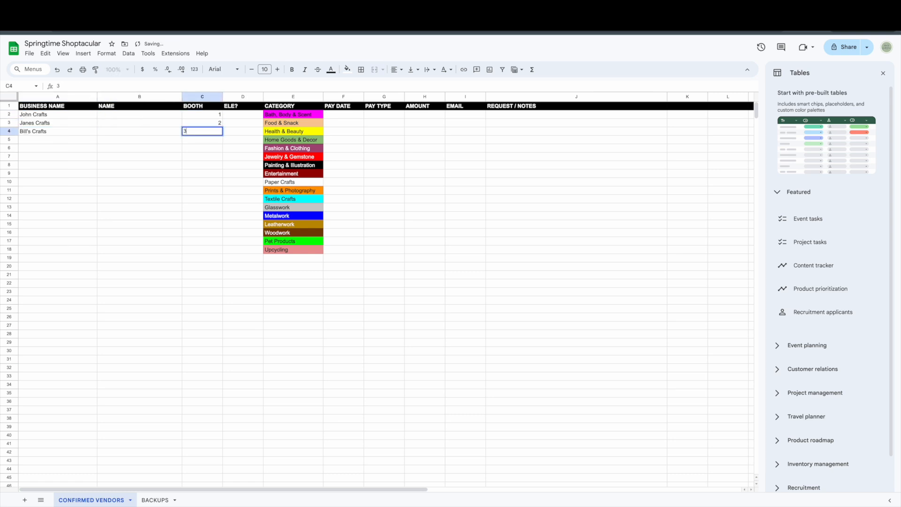
pyautogui.press('Return')
pyautogui.press('Up')
pyautogui.press('Up')
pyautogui.press('Down')
pyautogui.press('Down')
pyautogui.press('Up')
pyautogui.press('Up')
pyautogui.press('Up')
pyautogui.press('Down')
pyautogui.press('Down')
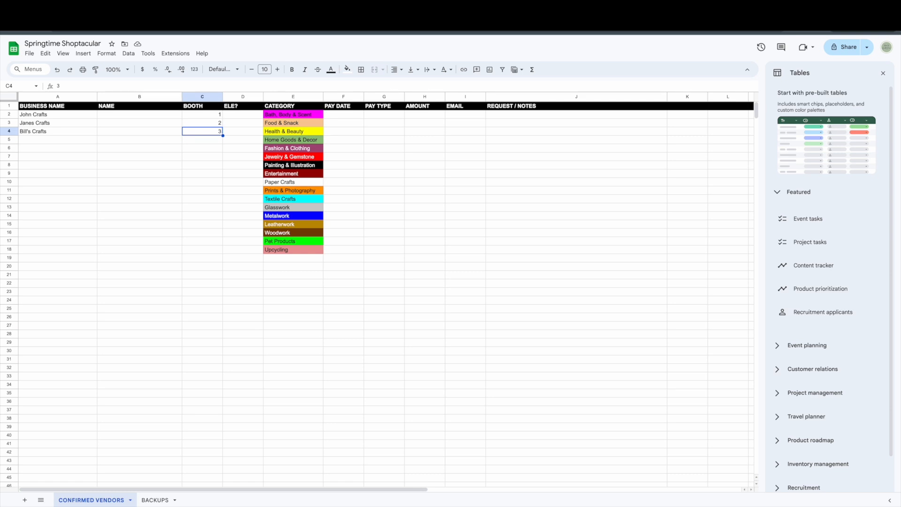
pyautogui.press('Right')
pyautogui.press('Right')
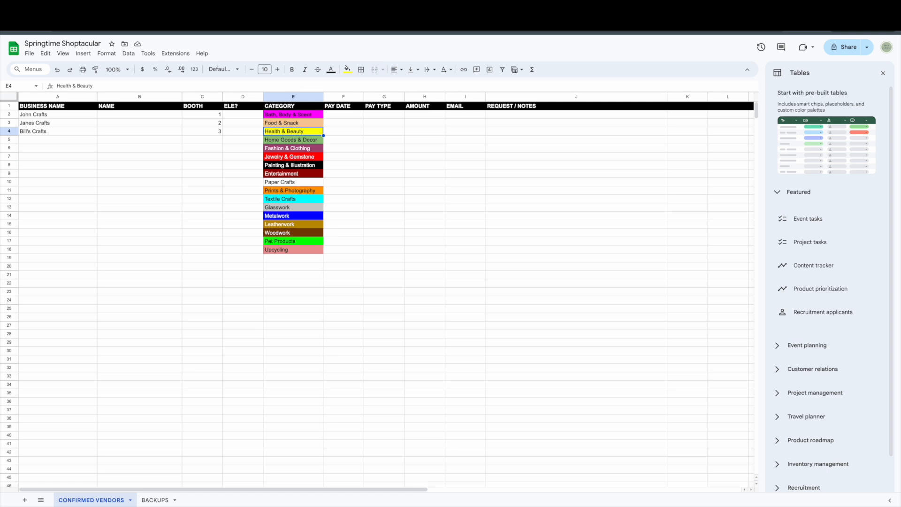
# Review the color-coded entries in the CATEGORY column of the CONFIRMED VENDORS sheet.
pyautogui.press('Down')
pyautogui.press('Down')
pyautogui.press('Down')
pyautogui.press('Down')
pyautogui.press('Down')
pyautogui.press('Down')
pyautogui.press('Down')
pyautogui.press('Down')
pyautogui.press('Down')
pyautogui.press('Down')
pyautogui.press('Down')
pyautogui.press('Down')
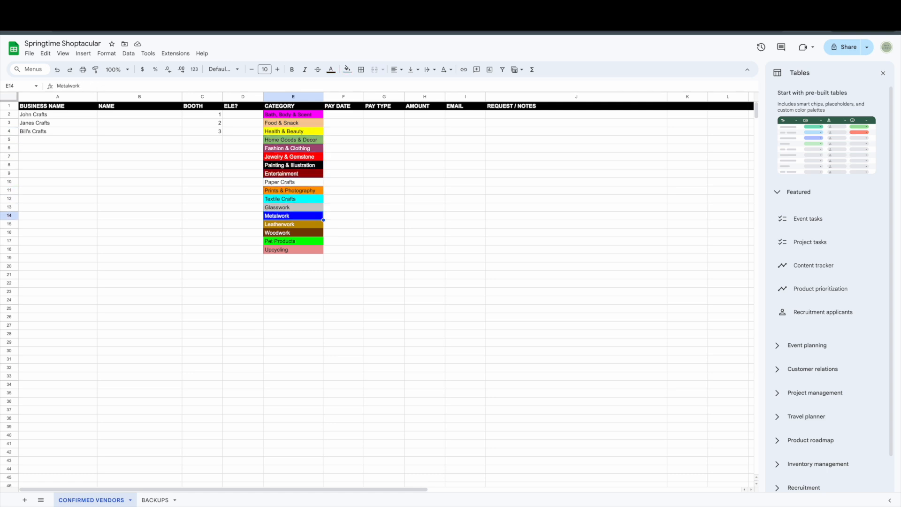
pyautogui.press('Down')
pyautogui.press('Down')
pyautogui.press('Up')
pyautogui.press('Up')
pyautogui.press('Up')
pyautogui.press('Up')
pyautogui.press('Up')
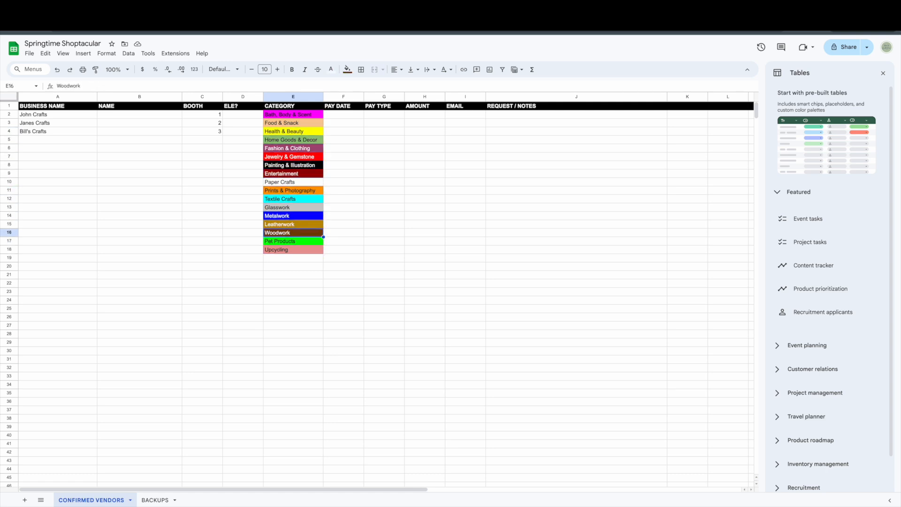
pyautogui.press('Up')
pyautogui.press('Up')
pyautogui.press('Up')
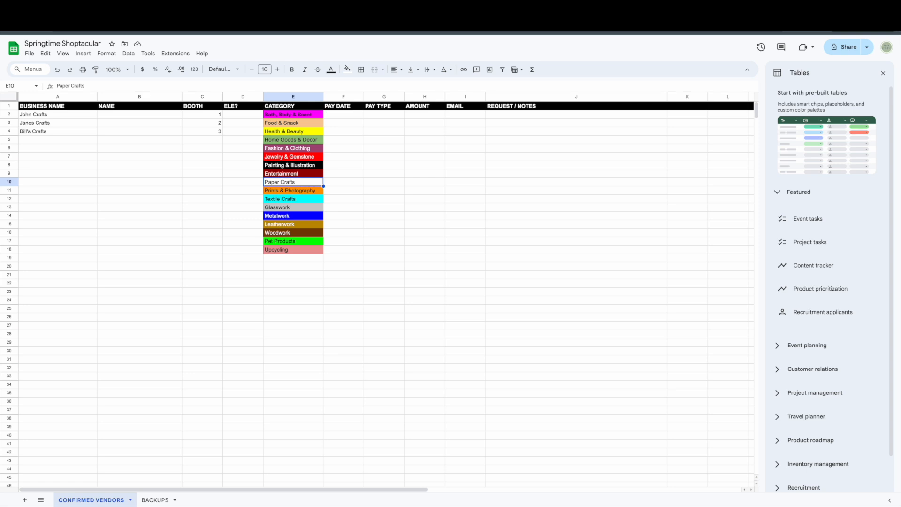
pyautogui.press('Up')
pyautogui.press('Up')
pyautogui.press('Up')
pyautogui.press('Up')
pyautogui.press('Up')
pyautogui.press('Up')
pyautogui.press('Up')
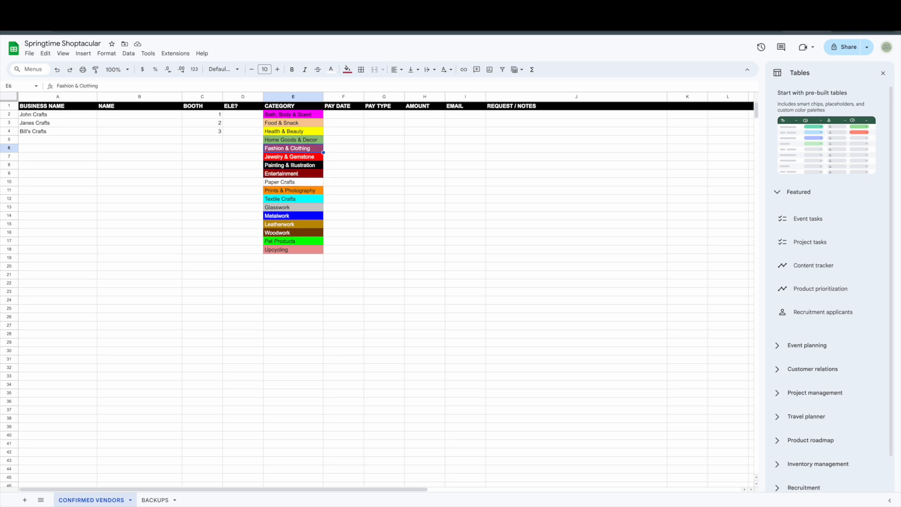
pyautogui.press('Up')
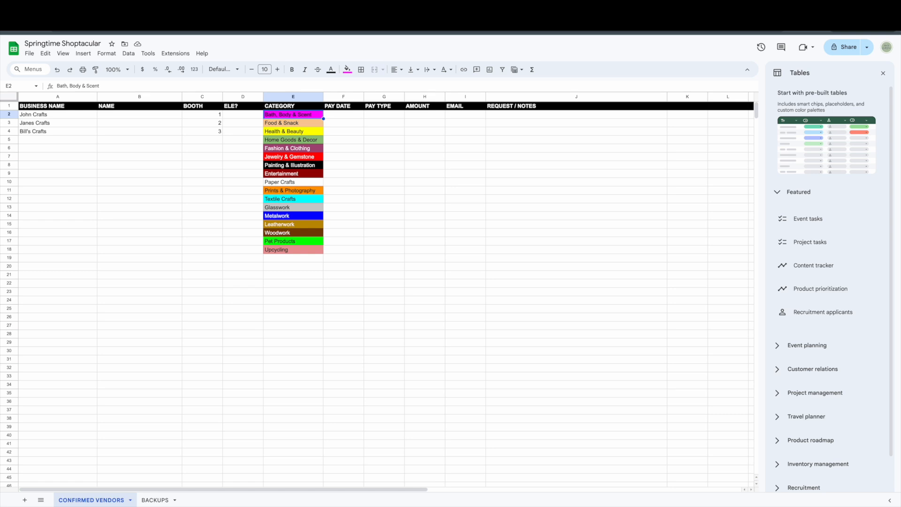
# Check the booth numbers against the three sample businesses in rows 2 to 4.
pyautogui.press('Down')
pyautogui.press('Down')
pyautogui.press('Left')
pyautogui.press('Left')
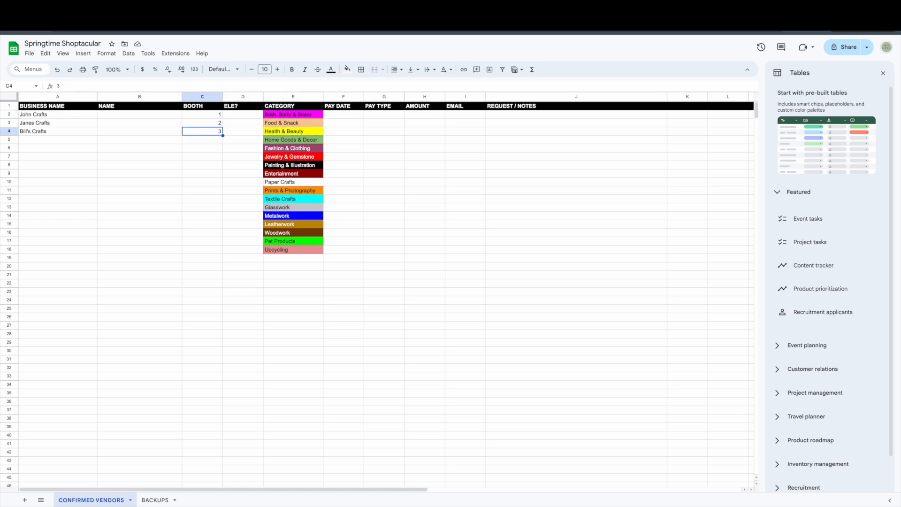
pyautogui.press('Up')
pyautogui.press('Up')
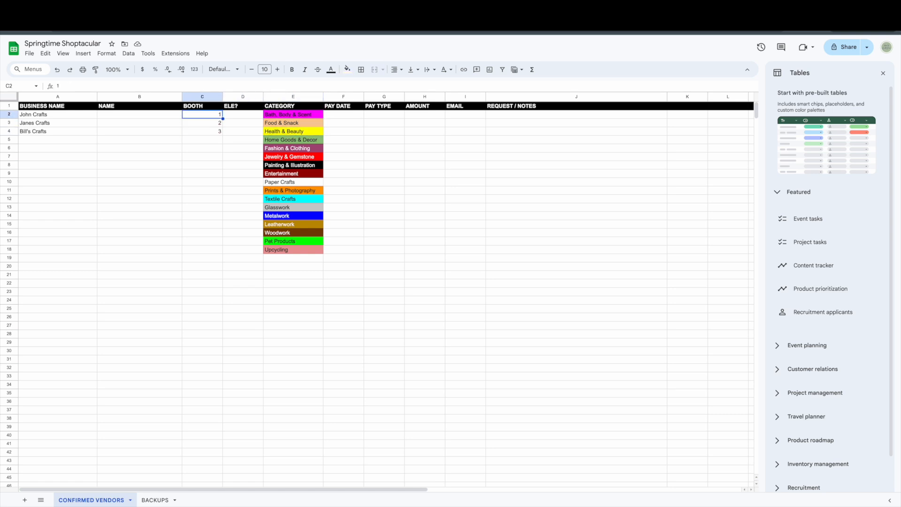
pyautogui.press('Left')
pyautogui.press('Down')
pyautogui.press('Down')
pyautogui.press('Right')
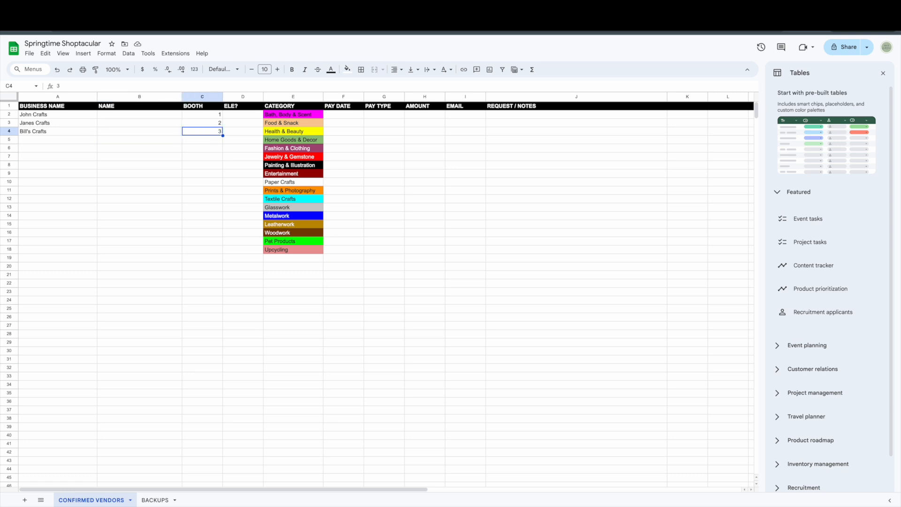
# Resize columns J and K, and rename the REQUEST / NOTES header in J1 to VENDOR REQUEST & NOTES.
pyautogui.click(587, 97)
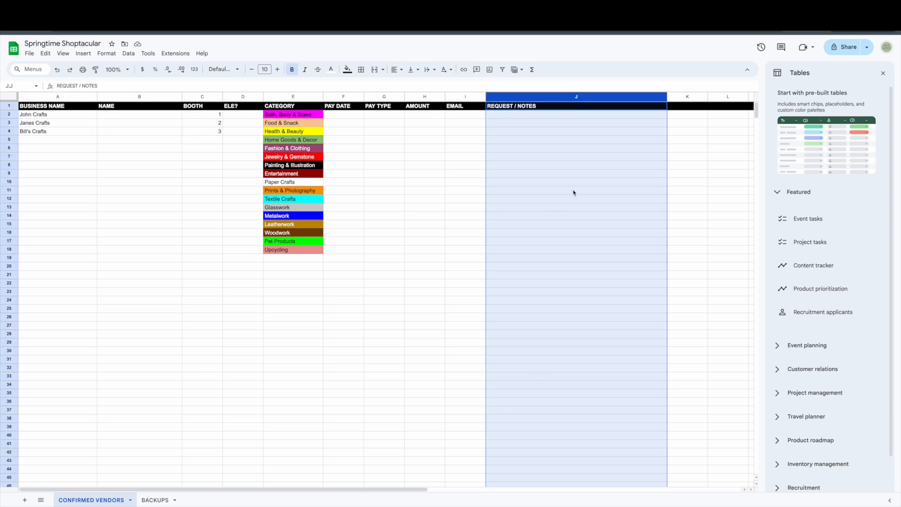
pyautogui.moveTo(667, 96); pyautogui.dragTo(748, 97)
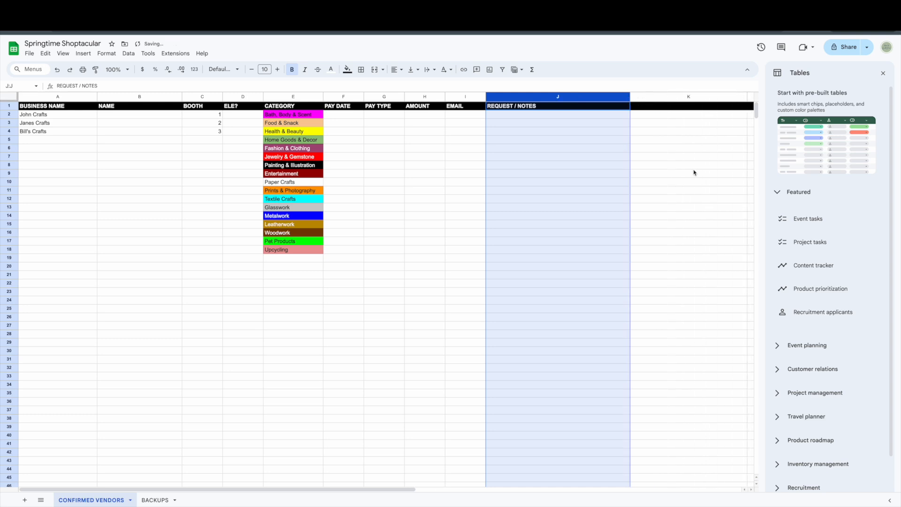
pyautogui.doubleClick(542, 106)
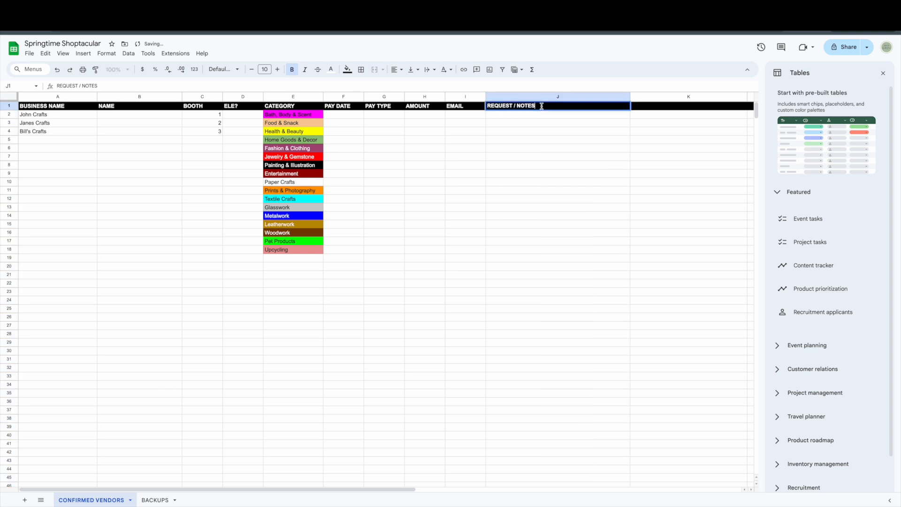
pyautogui.press('BackSpace')
pyautogui.press('BackSpace')
pyautogui.press('BackSpace')
pyautogui.press('BackSpace')
pyautogui.press('BackSpace')
pyautogui.press('BackSpace')
pyautogui.press('BackSpace')
pyautogui.press('BackSpace')
pyautogui.press('BackSpace')
pyautogui.press('BackSpace')
pyautogui.press('BackSpace')
pyautogui.press('BackSpace')
pyautogui.press('BackSpace')
pyautogui.press('BackSpace')
pyautogui.press('BackSpace')
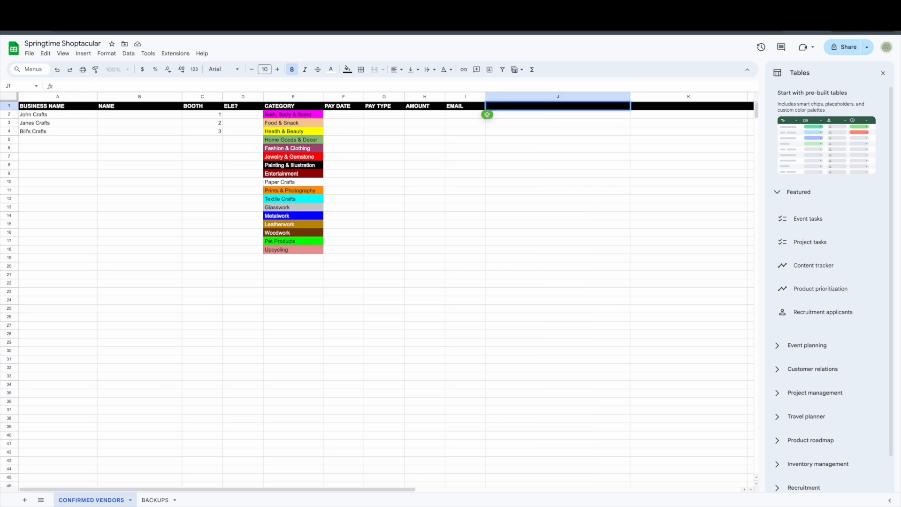
pyautogui.write('VENDOR RE')
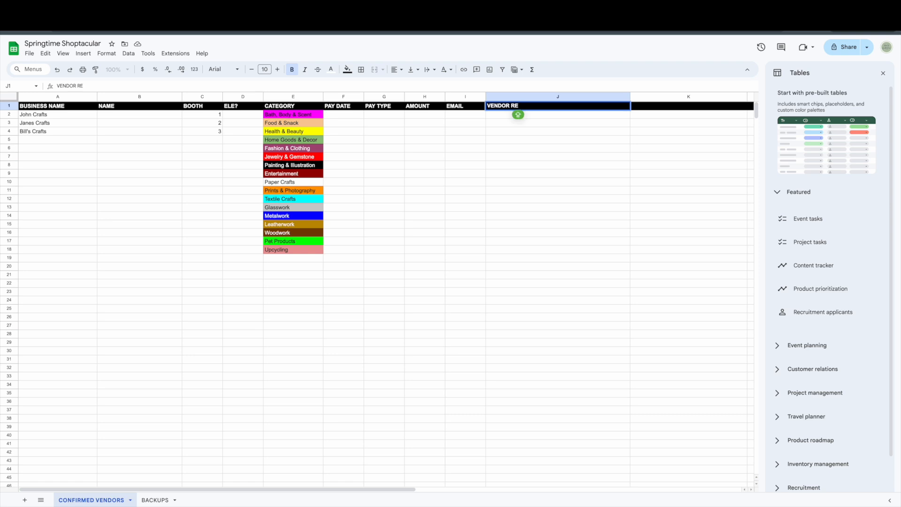
pyautogui.write('QUEST & NOTES')
pyautogui.press('Tab')
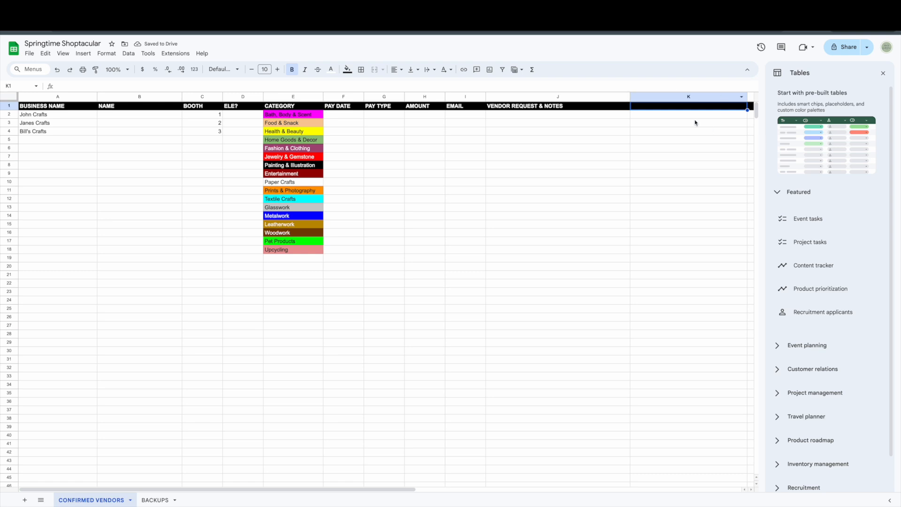
# Add an ORGANIZER NOTES header in cell K1.
pyautogui.doubleClick(688, 107)
pyautogui.press('capslock')
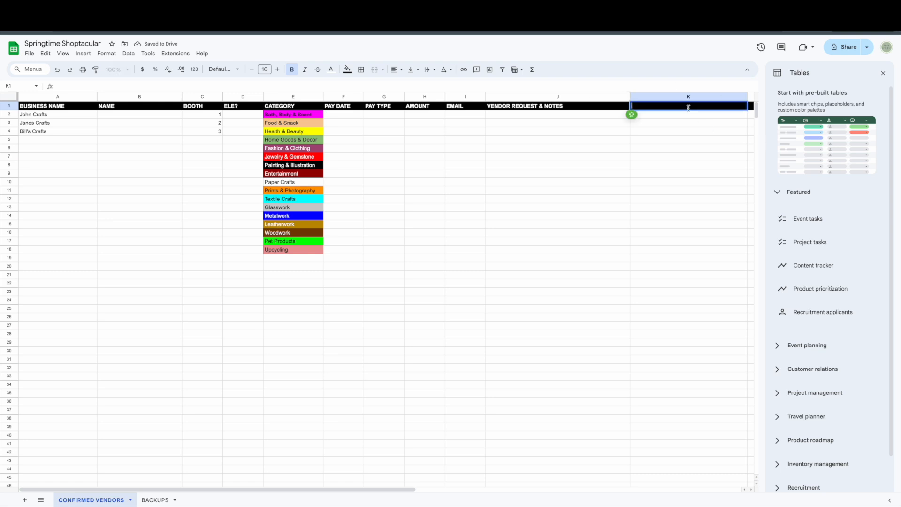
pyautogui.write('ORGANIZE')
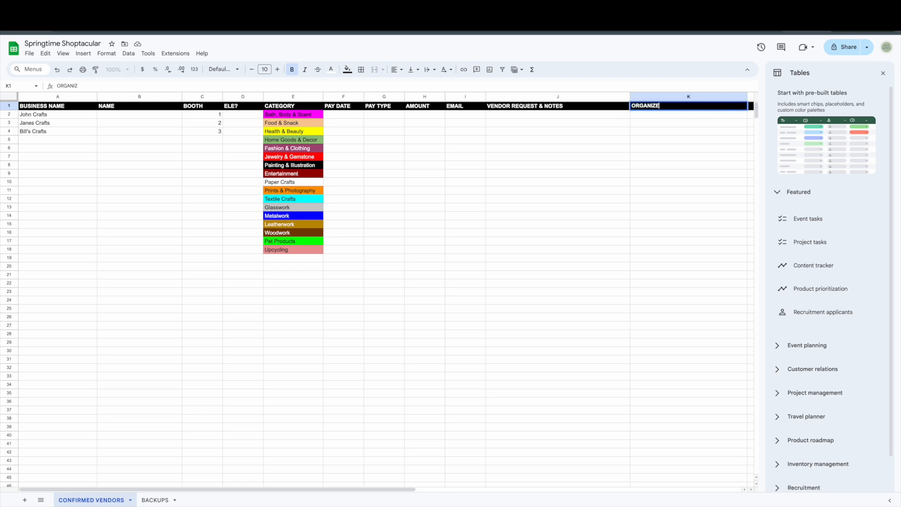
pyautogui.write('R NOTES')
pyautogui.press('capslock')
pyautogui.click(558, 116)
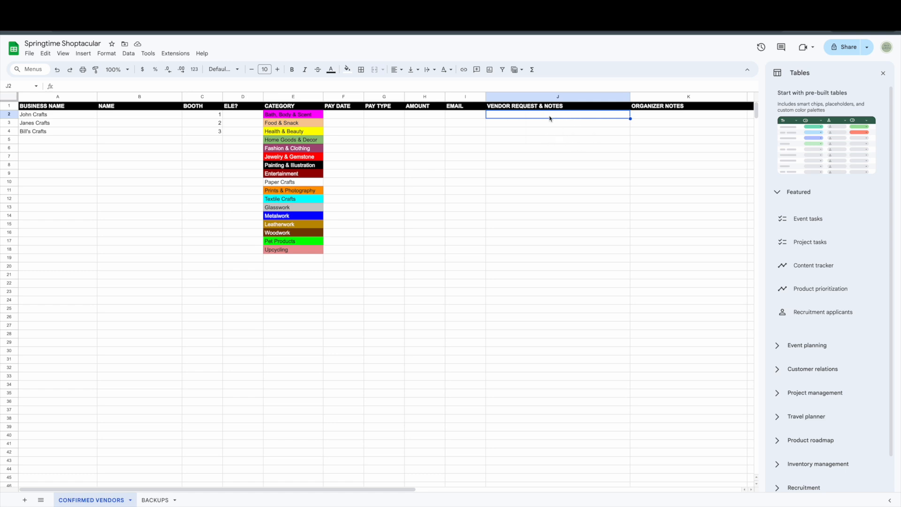
# Examine the vendor request and organizer notes cells alongside the three sample business rows.
pyautogui.click(675, 118)
pyautogui.hscroll(2, 639, 163)
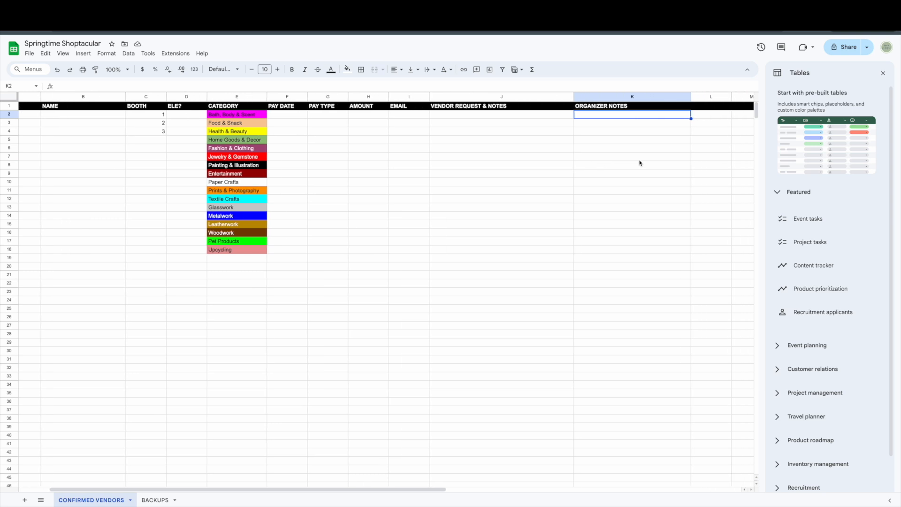
pyautogui.hscroll(-2, 639, 162)
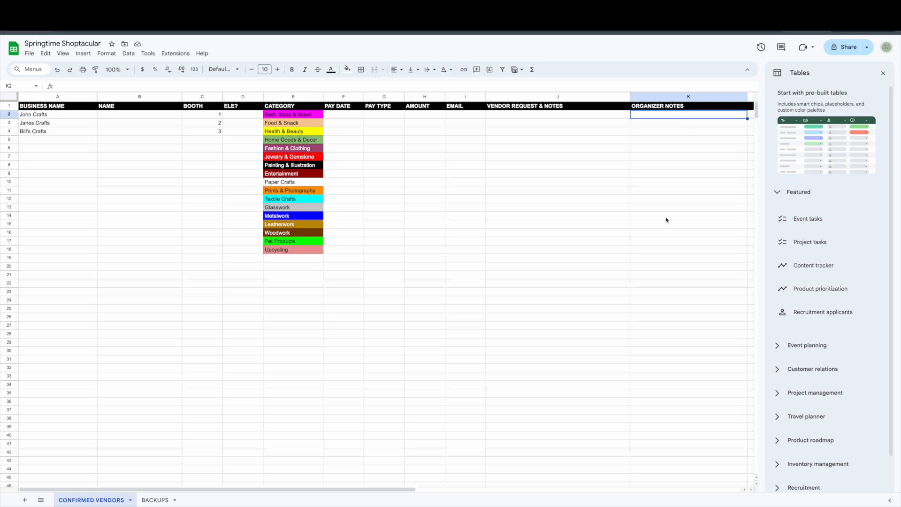
pyautogui.click(10, 114)
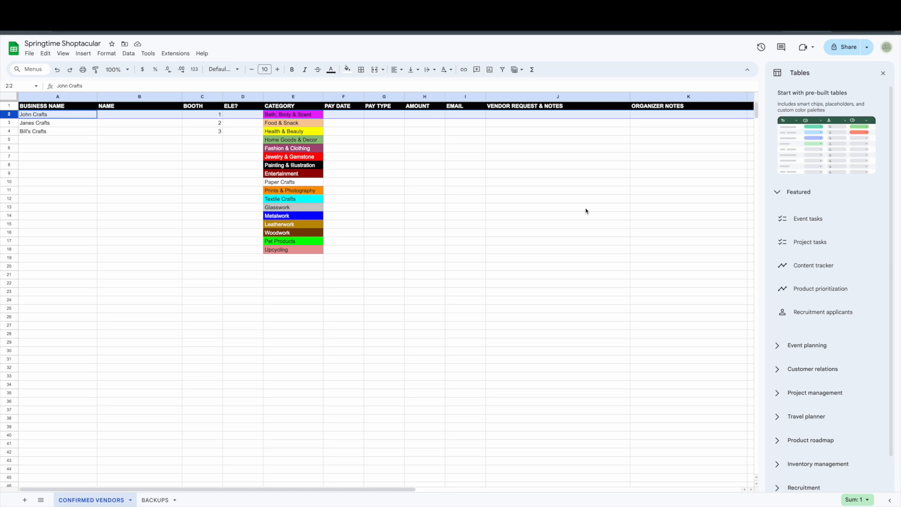
pyautogui.click(695, 115)
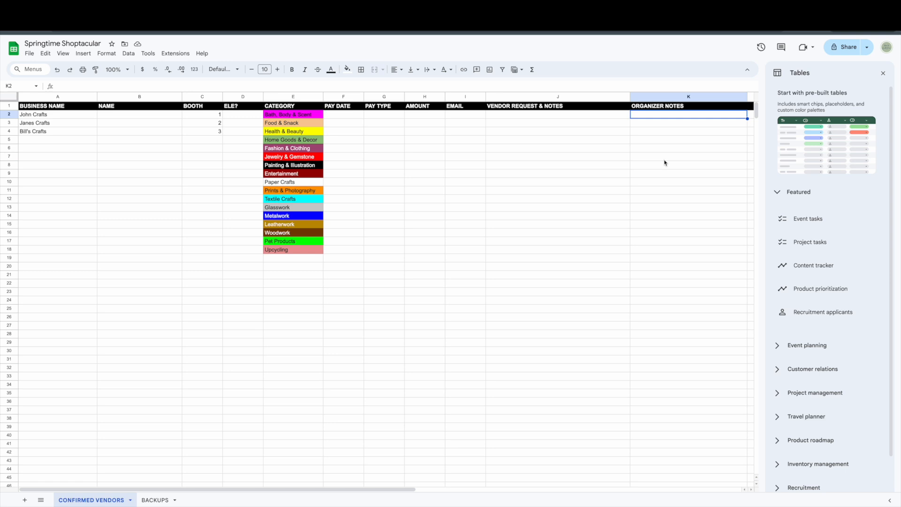
pyautogui.click(535, 114)
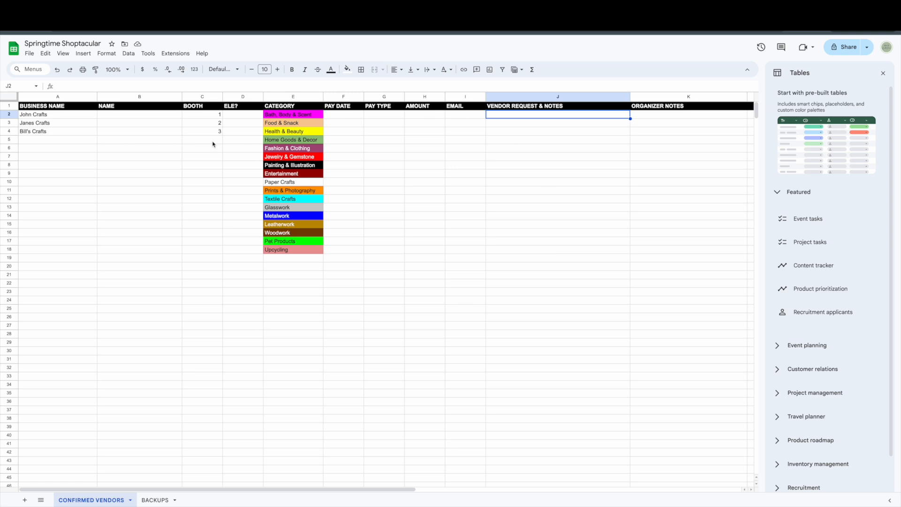
pyautogui.click(49, 123)
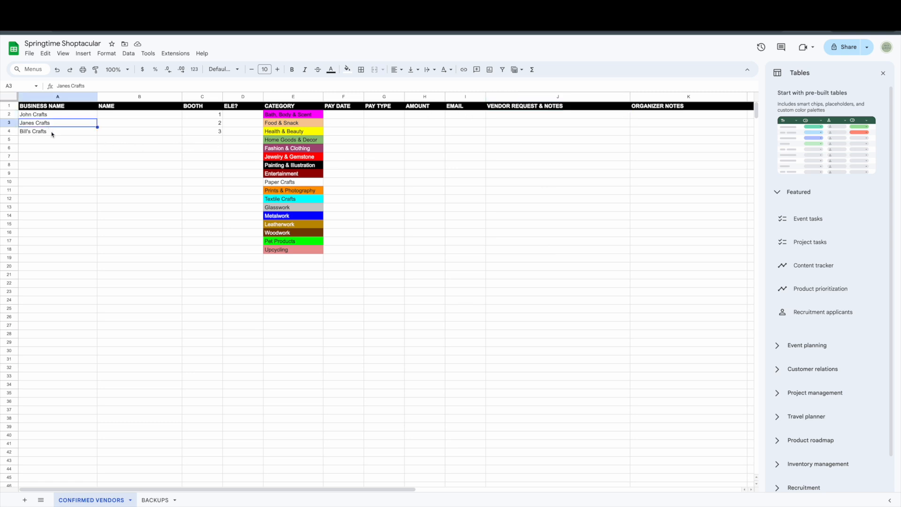
pyautogui.click(512, 124)
pyautogui.click(509, 133)
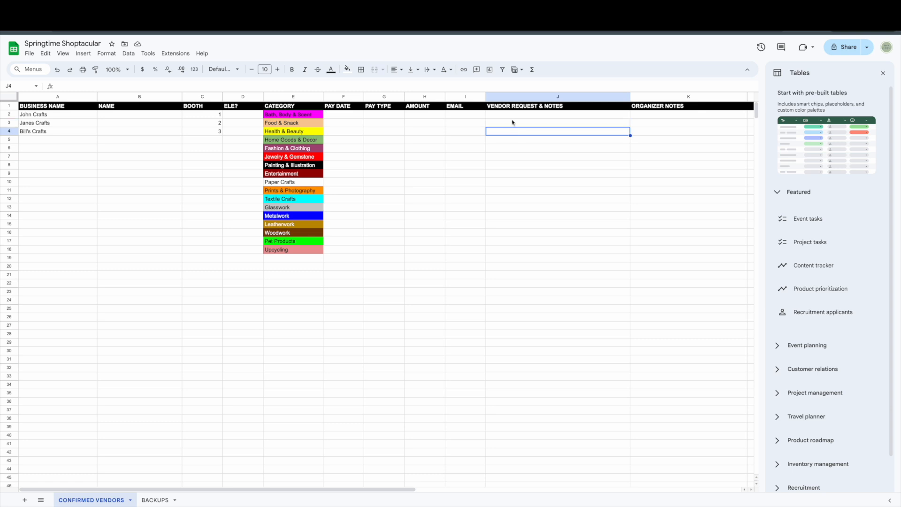
pyautogui.click(512, 125)
pyautogui.click(510, 132)
pyautogui.click(512, 125)
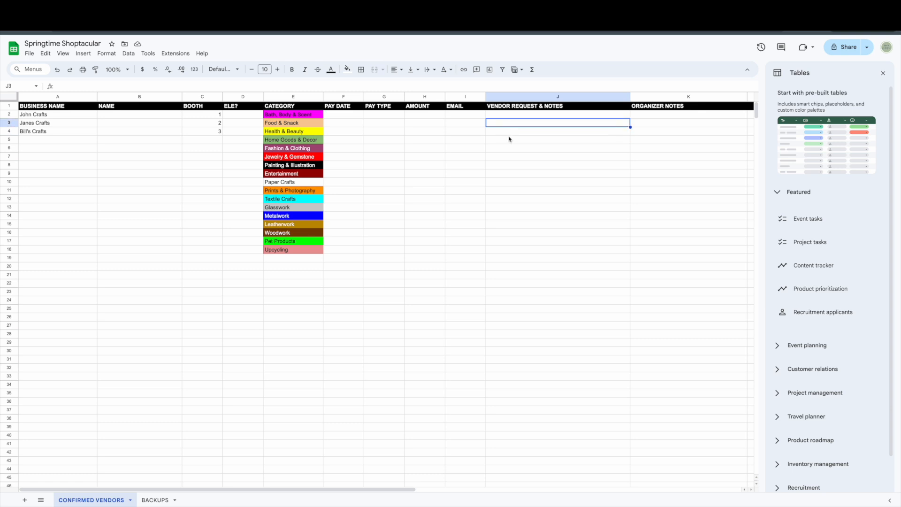
pyautogui.click(508, 134)
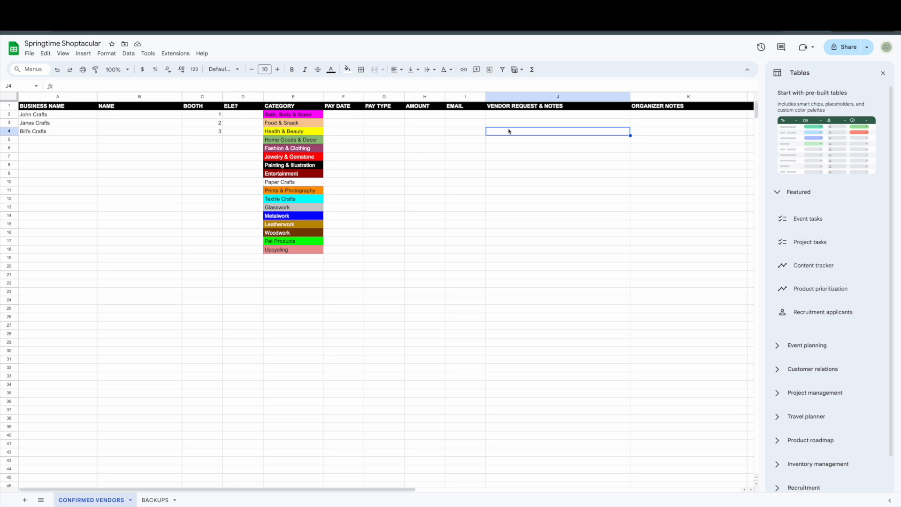
pyautogui.click(490, 124)
pyautogui.click(491, 134)
pyautogui.click(321, 215)
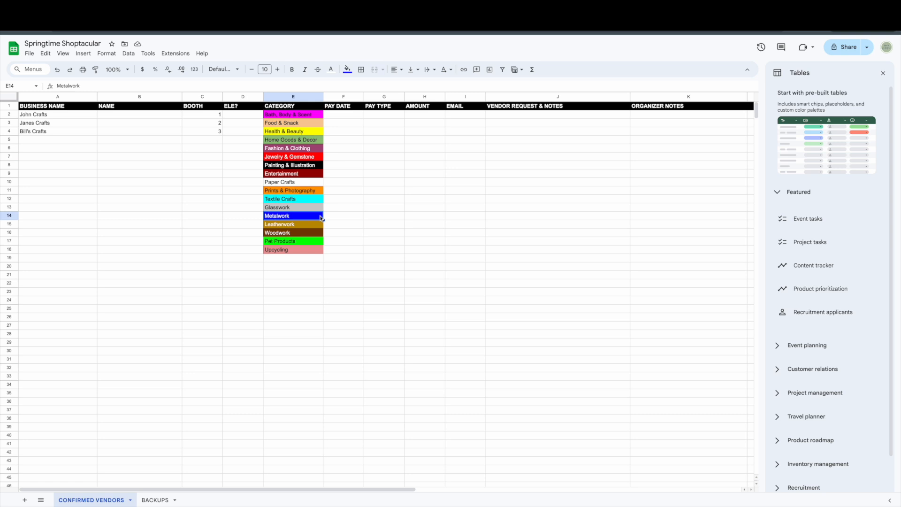
pyautogui.click(318, 114)
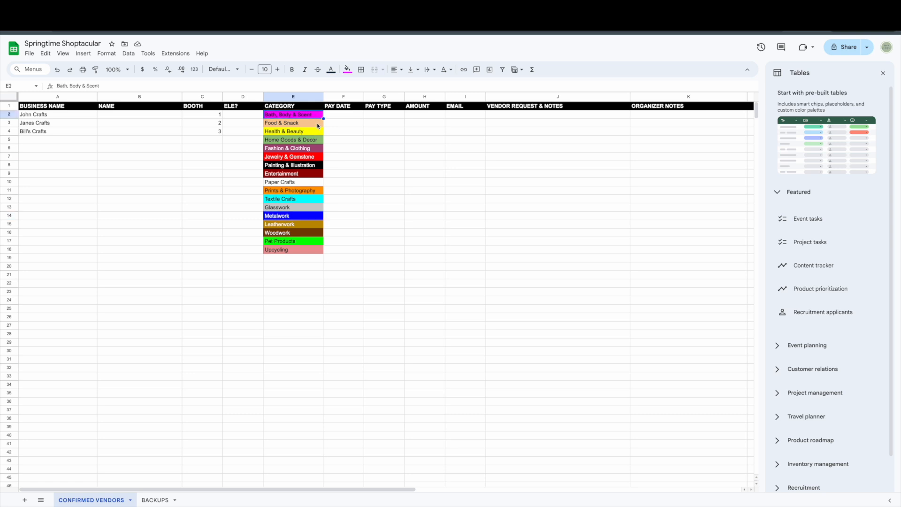
pyautogui.click(317, 123)
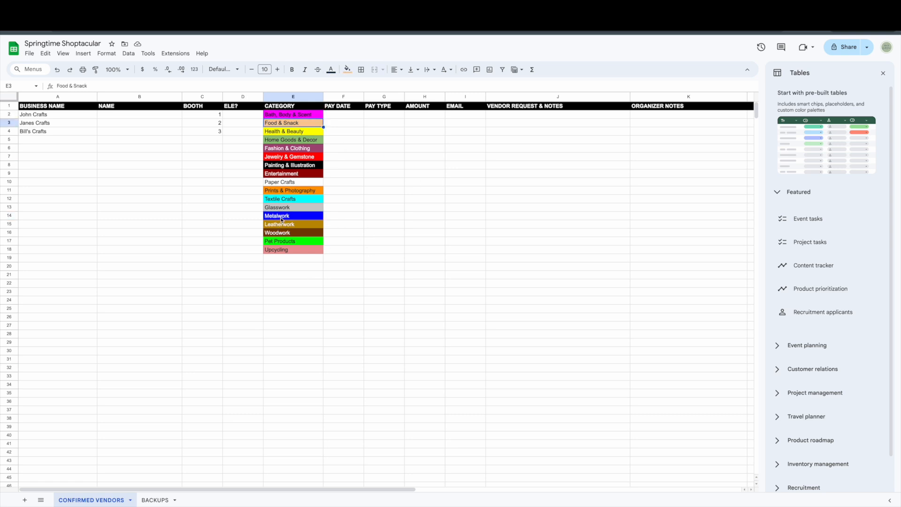
pyautogui.click(309, 219)
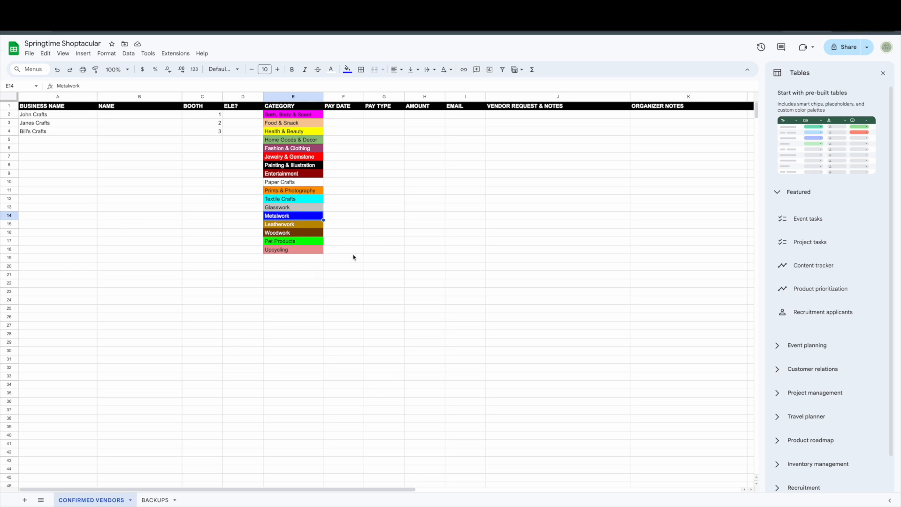
pyautogui.scroll(-3, 354, 257)
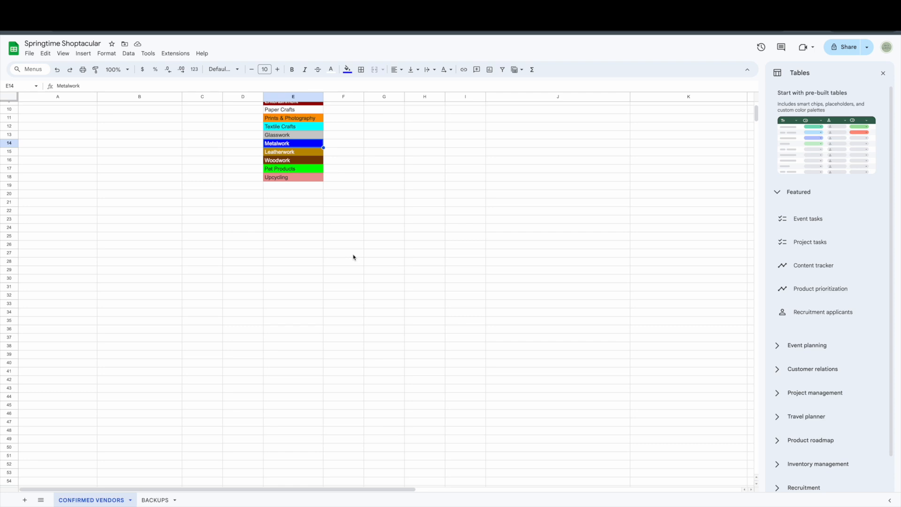
pyautogui.scroll(3, 353, 257)
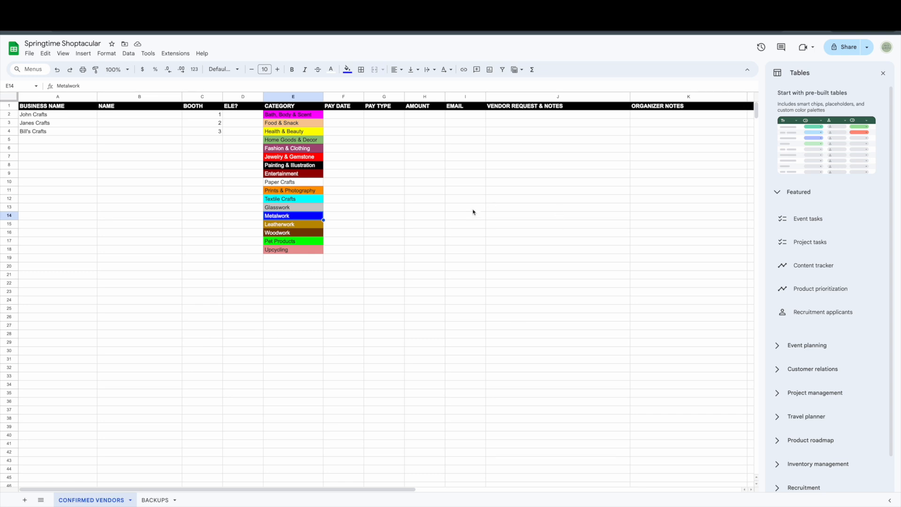